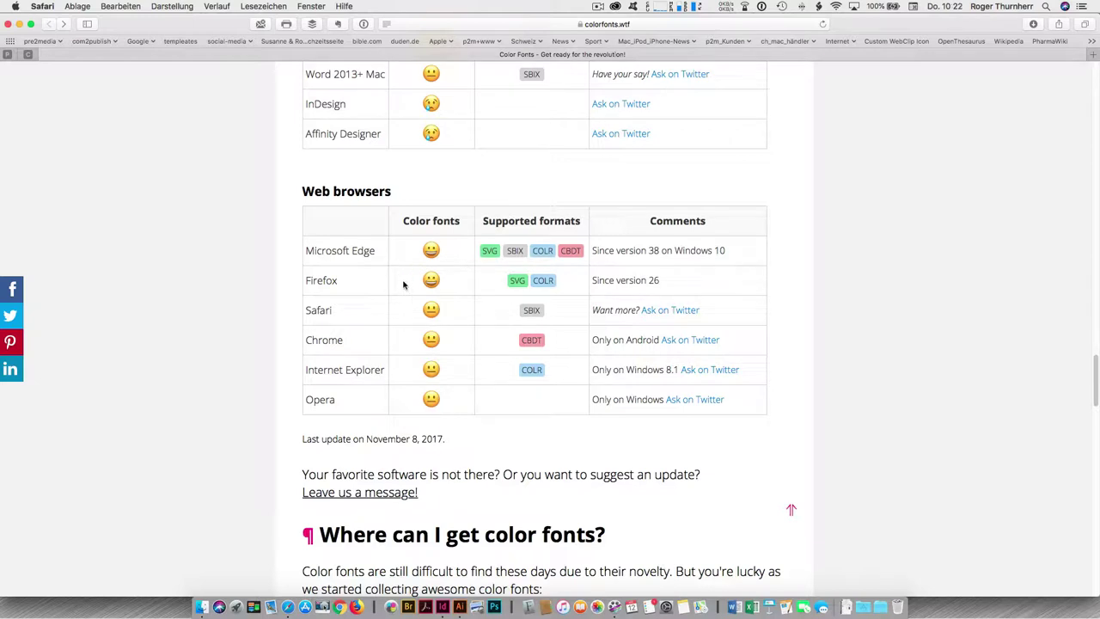
# Step: Browse the color font examples on the page and open the linked color fonts collection on Creative Market
pyautogui.scroll(-8, 533, 444)
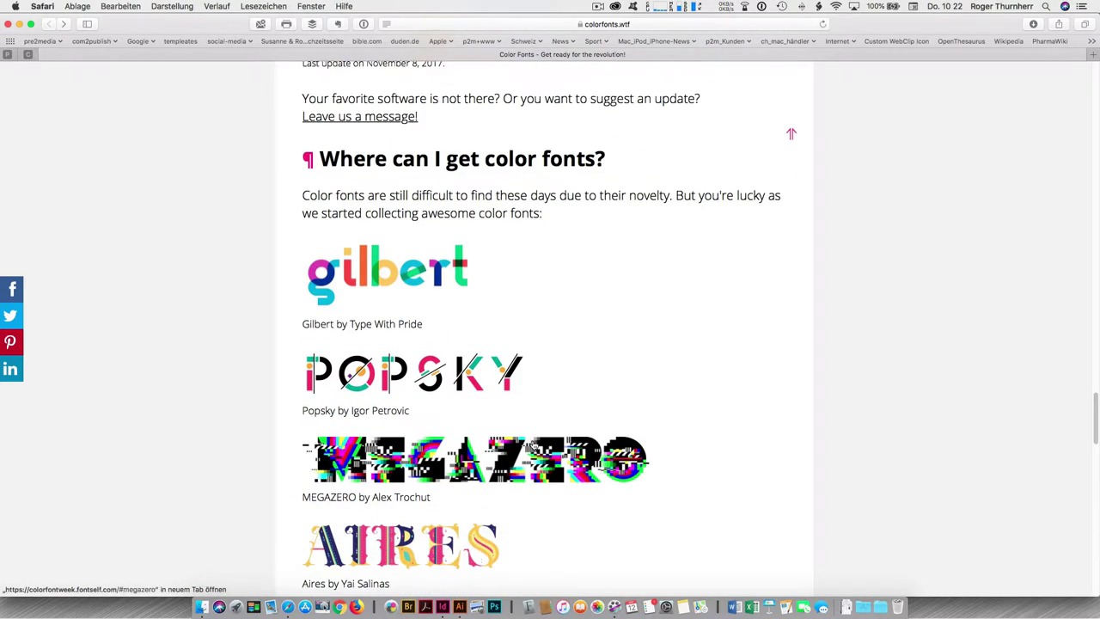
pyautogui.scroll(-3, 533, 444)
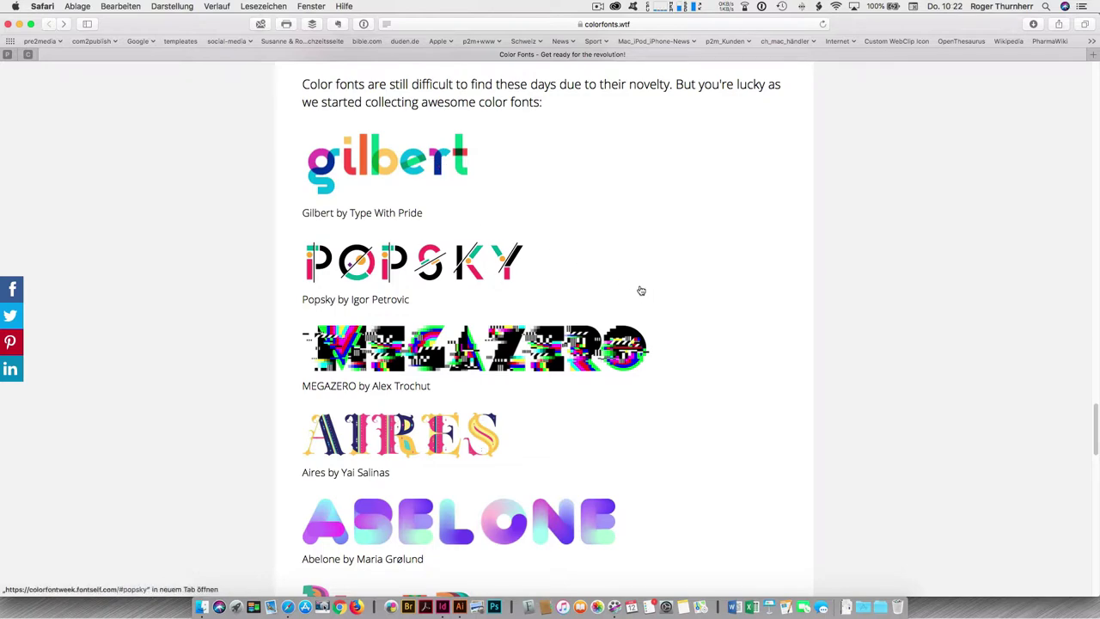
pyautogui.scroll(-3, 641, 290)
pyautogui.scroll(-10, 640, 293)
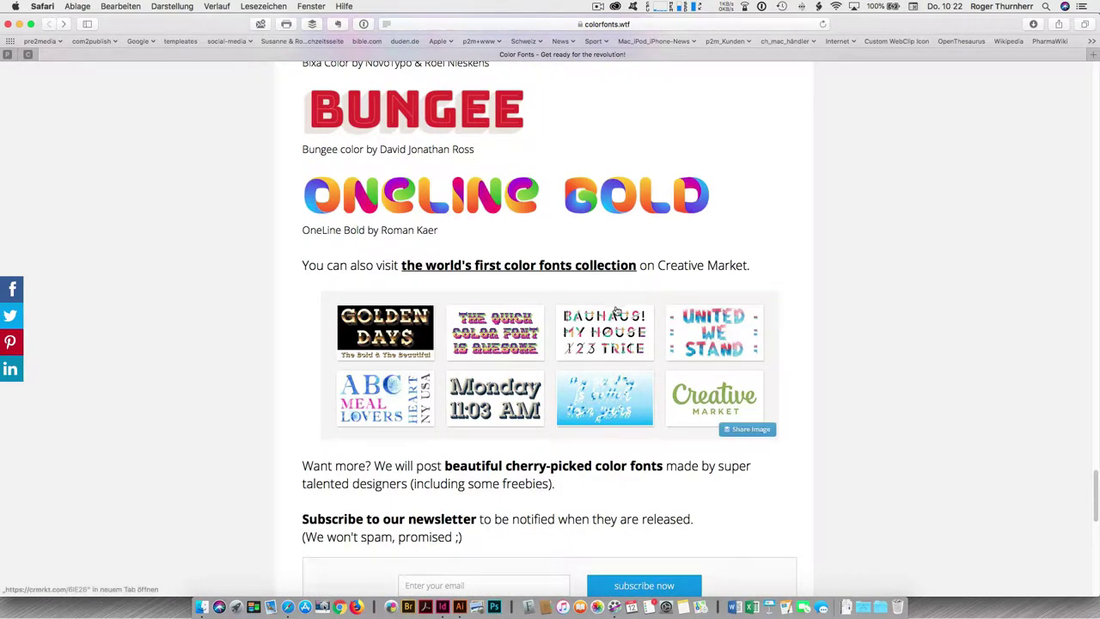
pyautogui.click(398, 331)
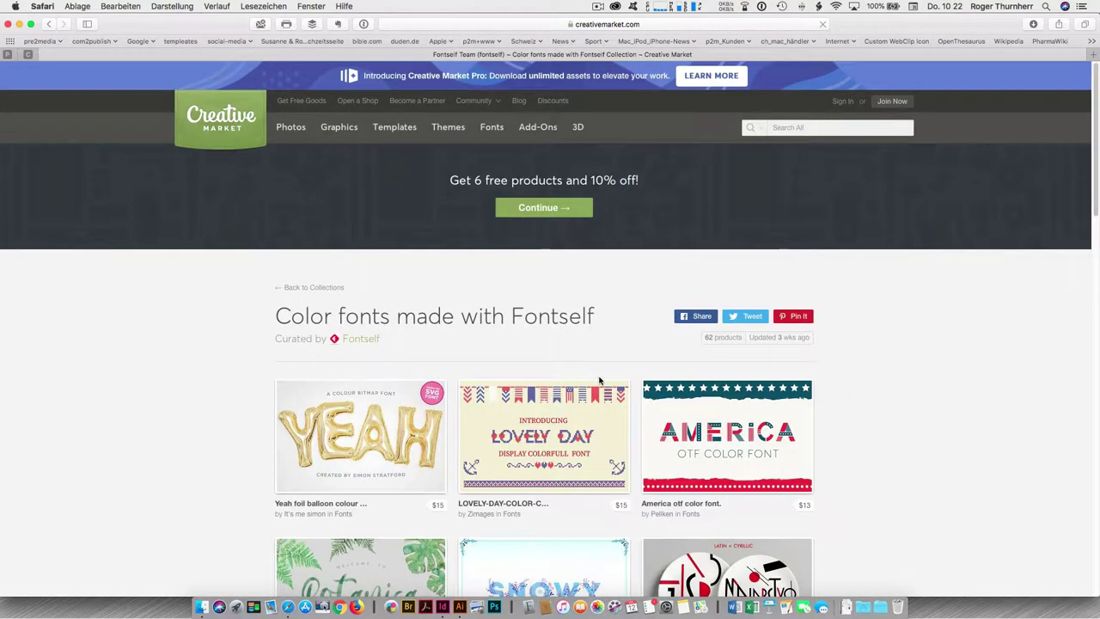
# Step: Open the Malarstvo avangard color font from the collection and view its Latin and Cyrillic character previews
pyautogui.scroll(-5, 888, 436)
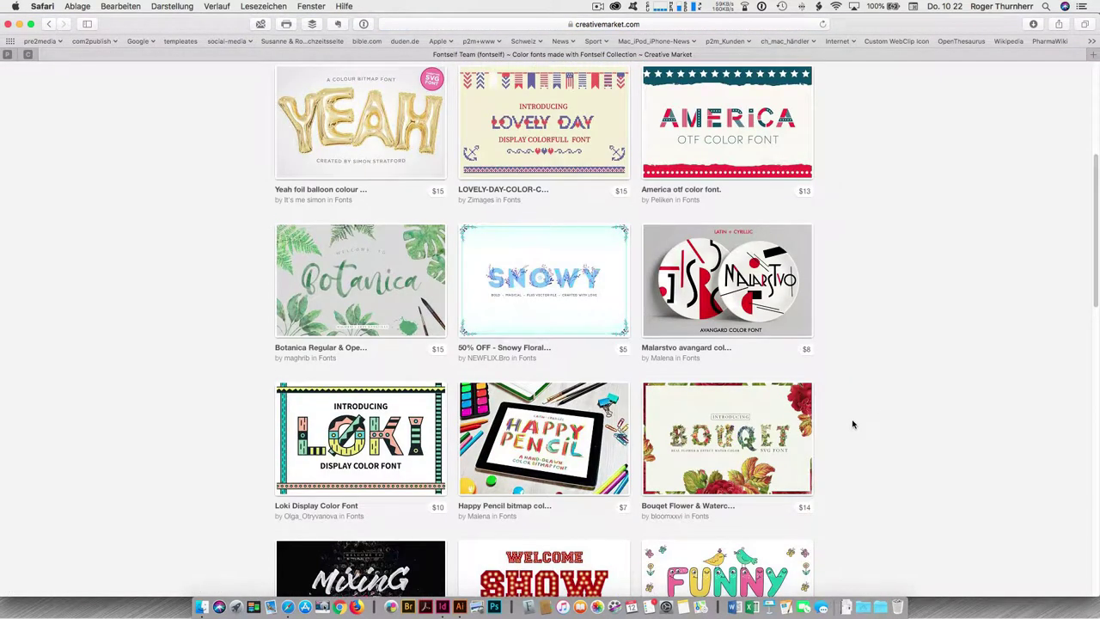
pyautogui.click(729, 295)
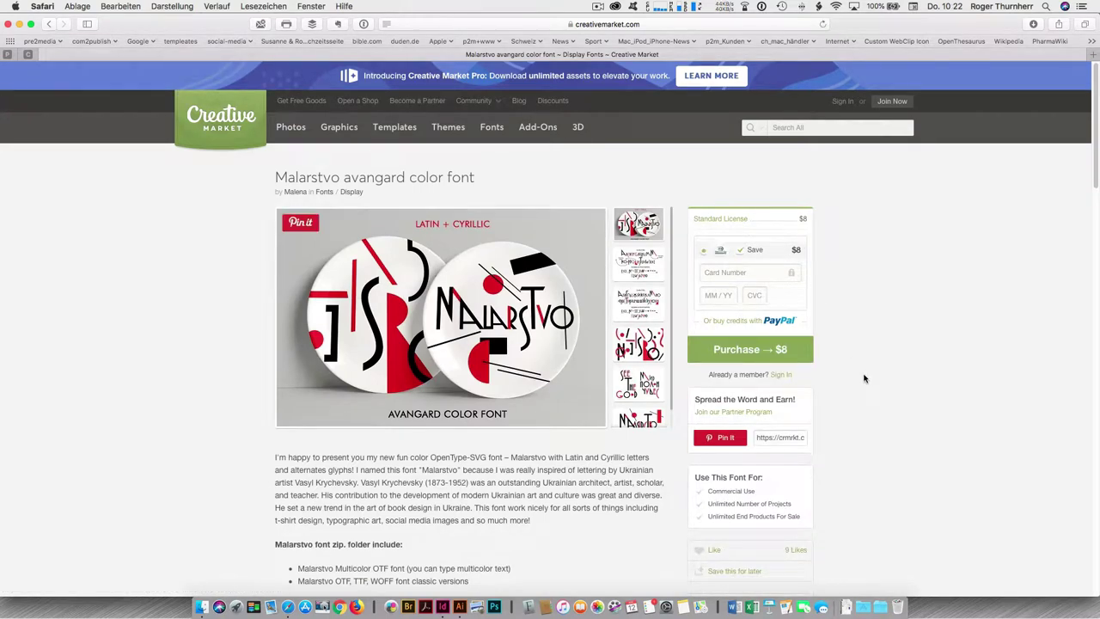
pyautogui.click(637, 268)
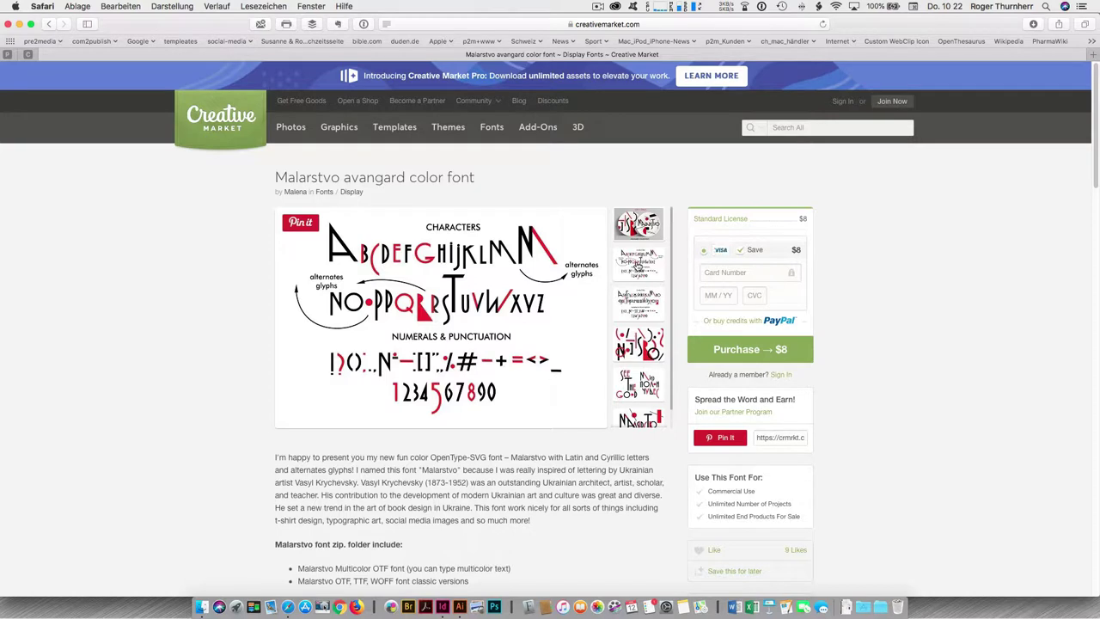
pyautogui.click(643, 305)
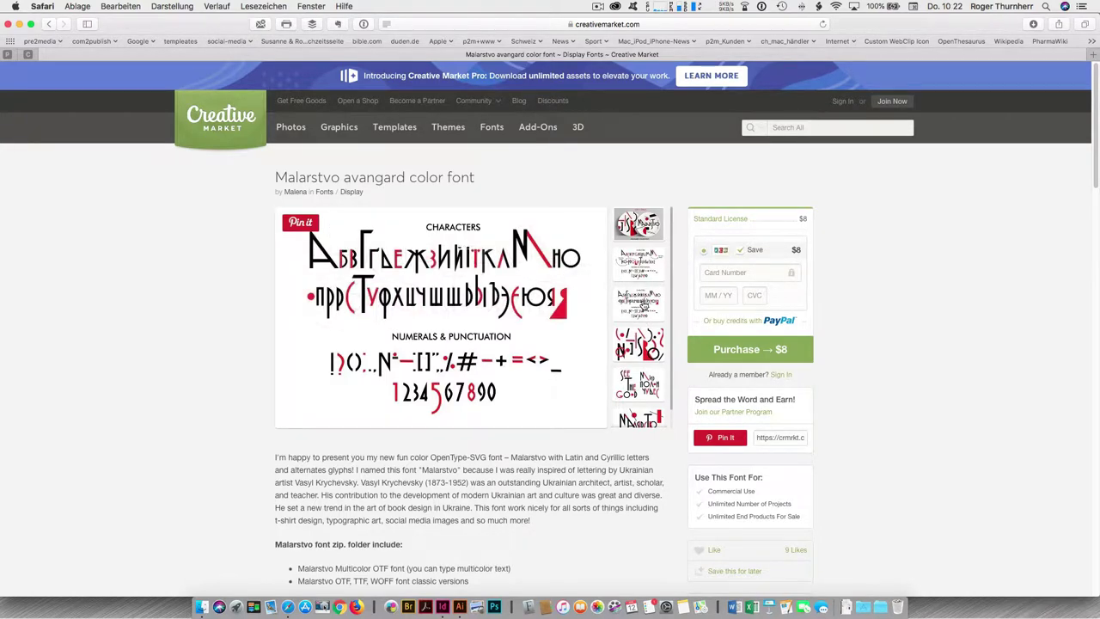
# Step: Switch to Illustrator and make the Abelone layer visible in color-fonts.ai
pyautogui.press('super+Tab')
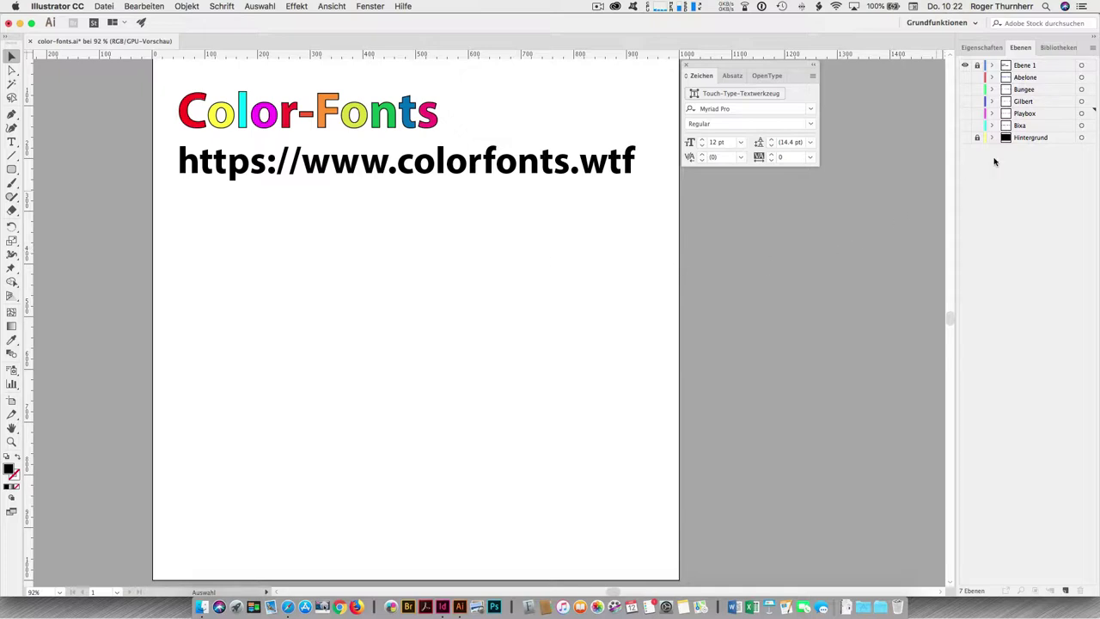
pyautogui.click(964, 78)
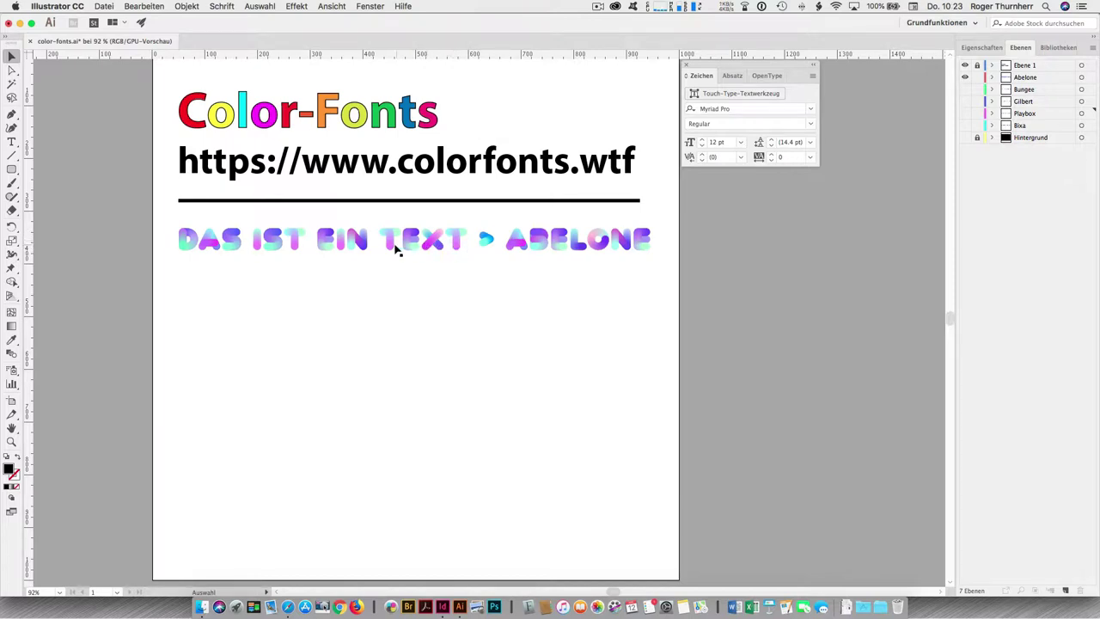
# Step: Replace "ST EIN" with "123" in the Abelone sample text so it reads "DAS I123 TEXT"
pyautogui.click(342, 245)
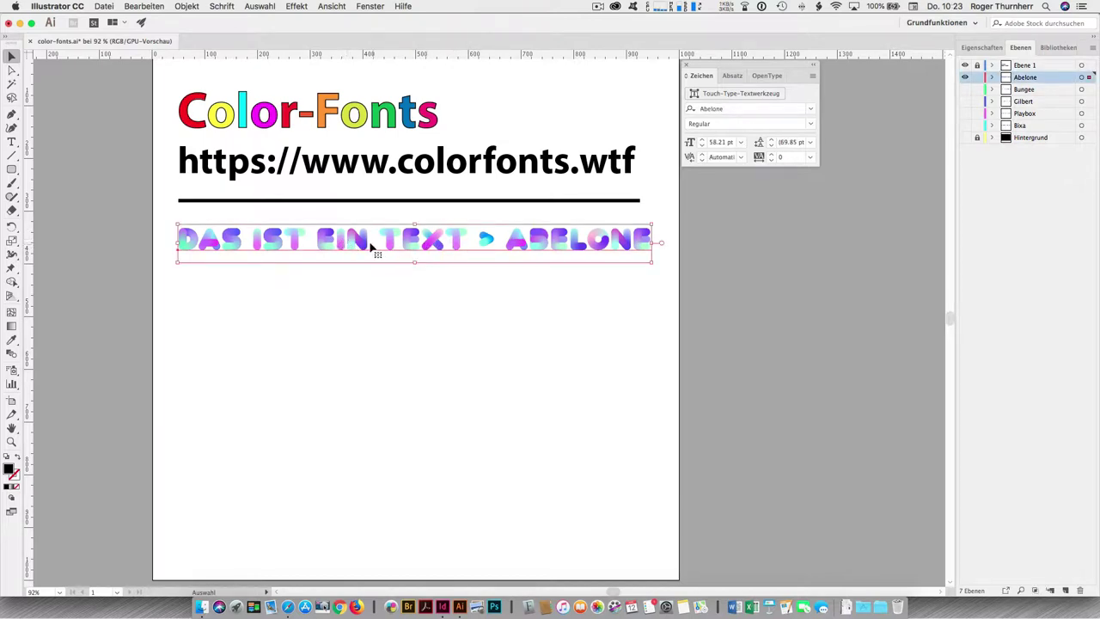
pyautogui.doubleClick(369, 242)
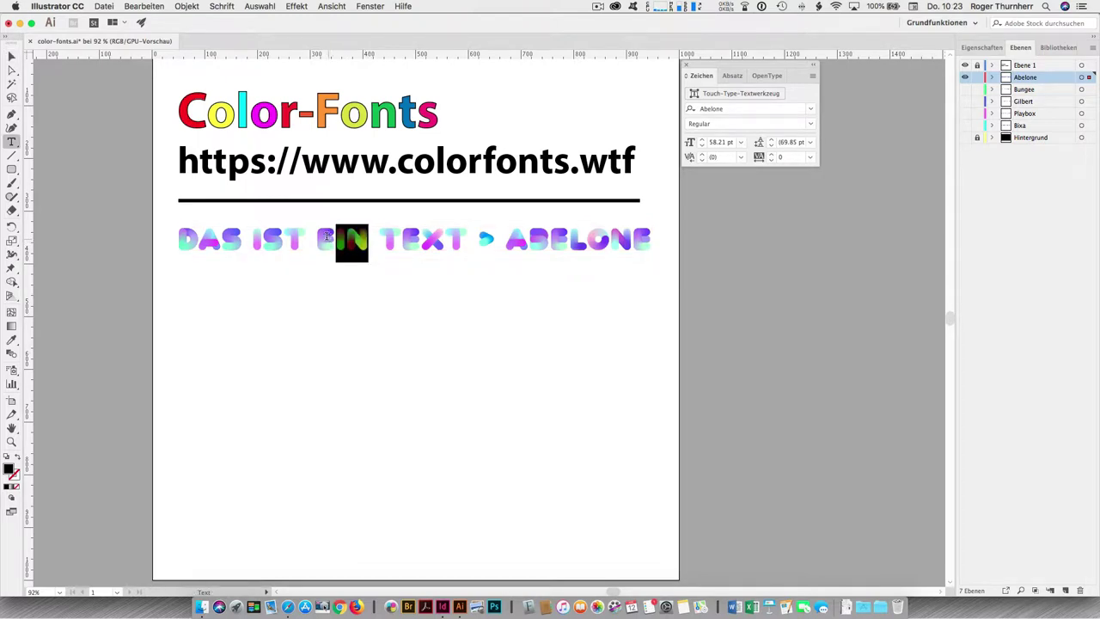
pyautogui.moveTo(329, 239); pyautogui.dragTo(319, 238)
pyautogui.press('BackSpace')
pyautogui.press('BackSpace')
pyautogui.press('BackSpace')
pyautogui.press('BackSpace')
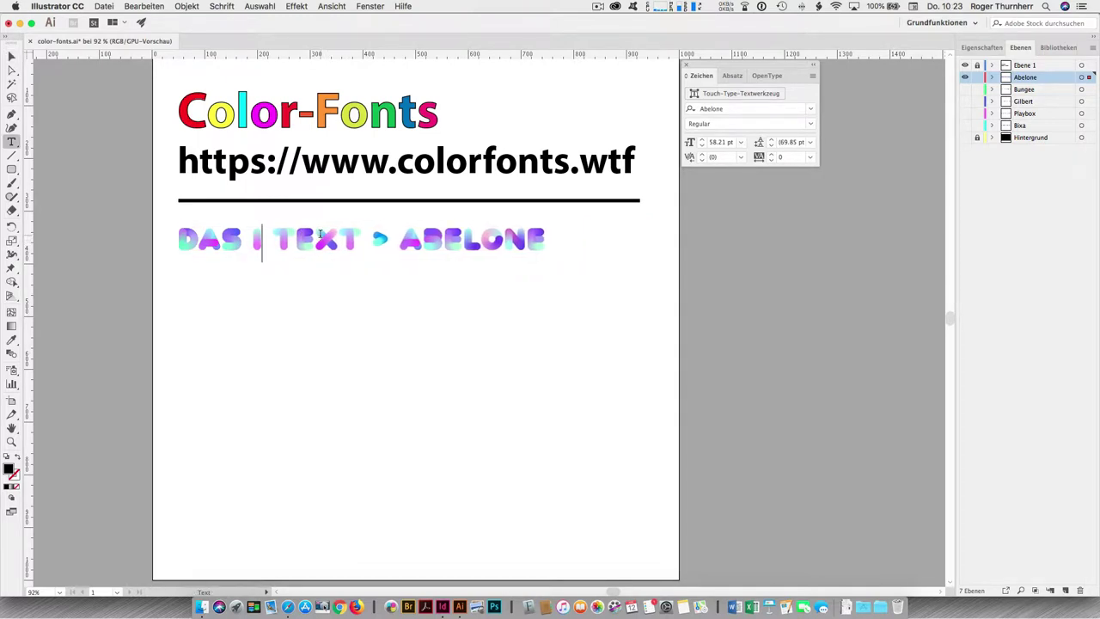
pyautogui.write('123')
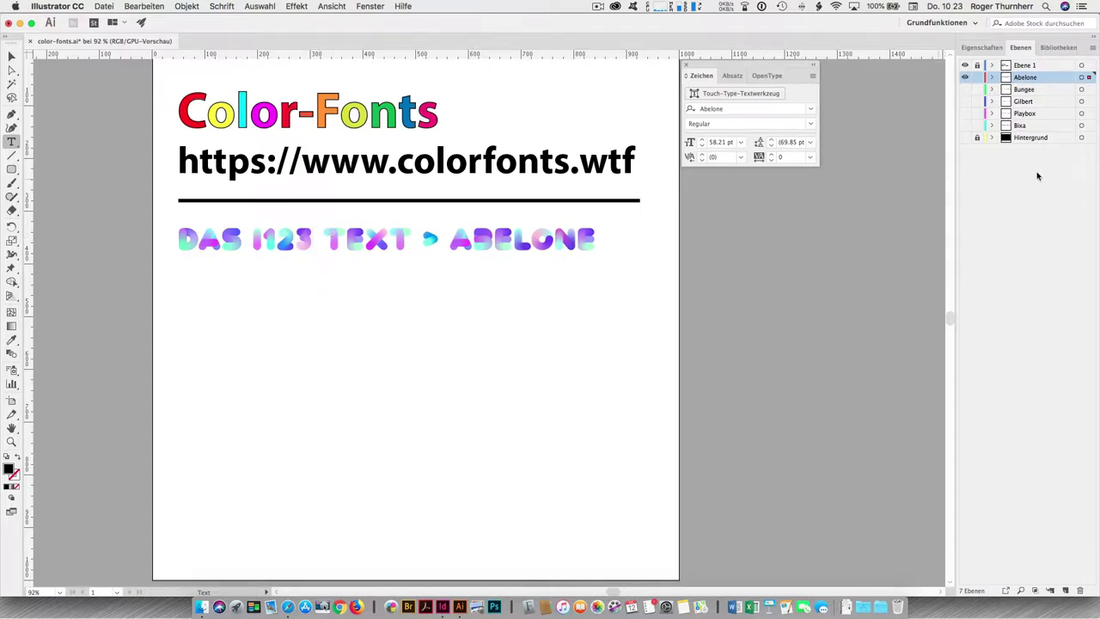
# Step: Make the Bungee layer visible and swap the I of "EIN" for its alternate glyph without serifs
pyautogui.click(964, 90)
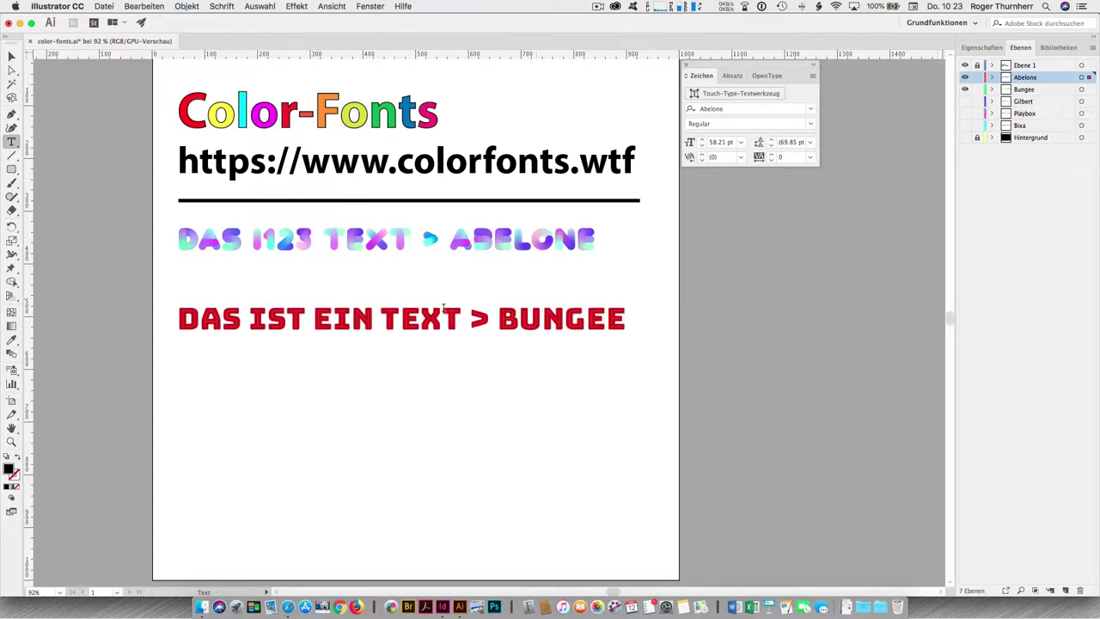
pyautogui.moveTo(348, 320); pyautogui.dragTo(334, 321)
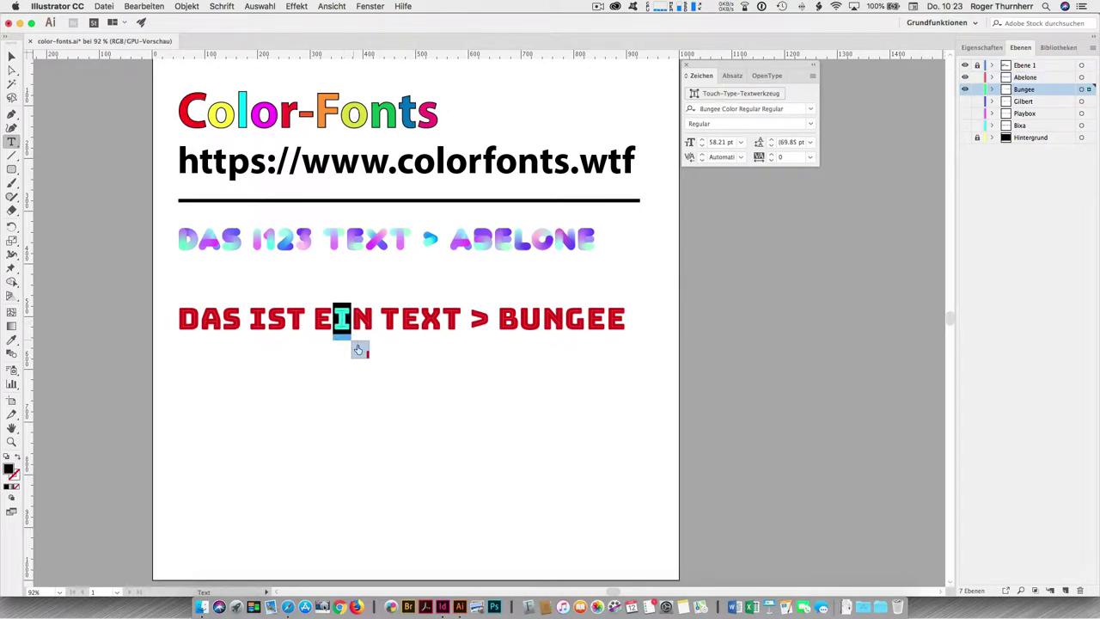
pyautogui.click(360, 350)
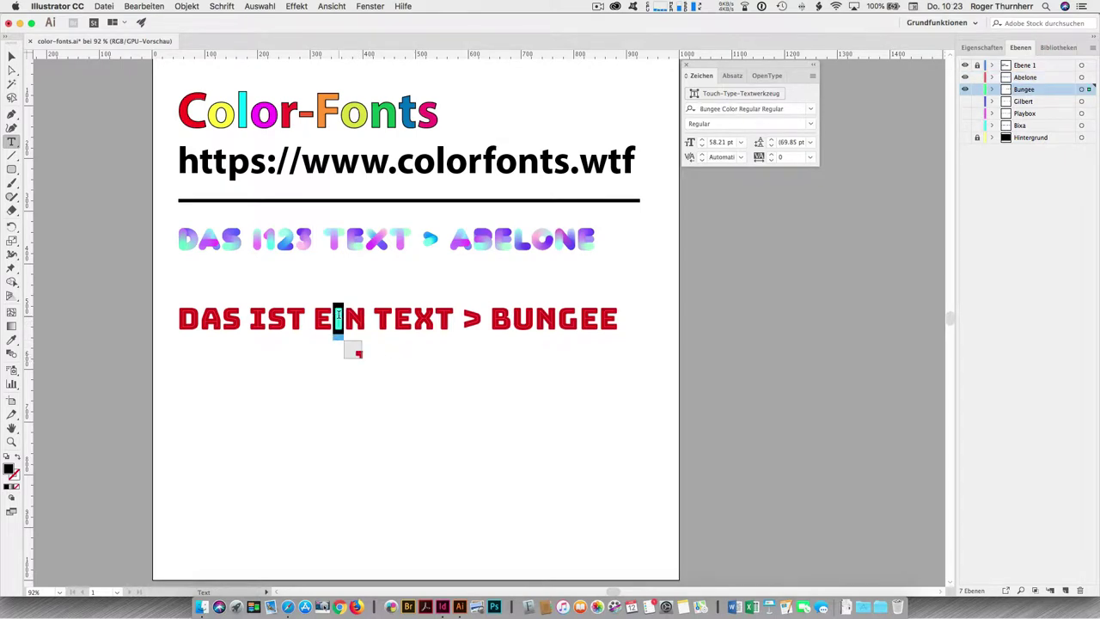
pyautogui.click(352, 353)
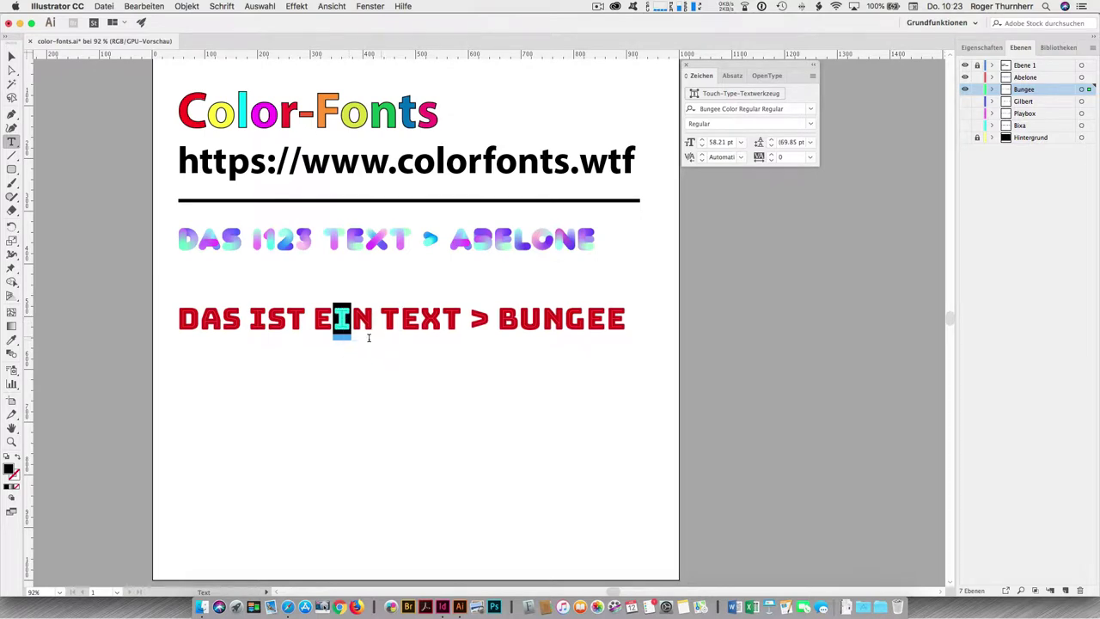
pyautogui.click(360, 353)
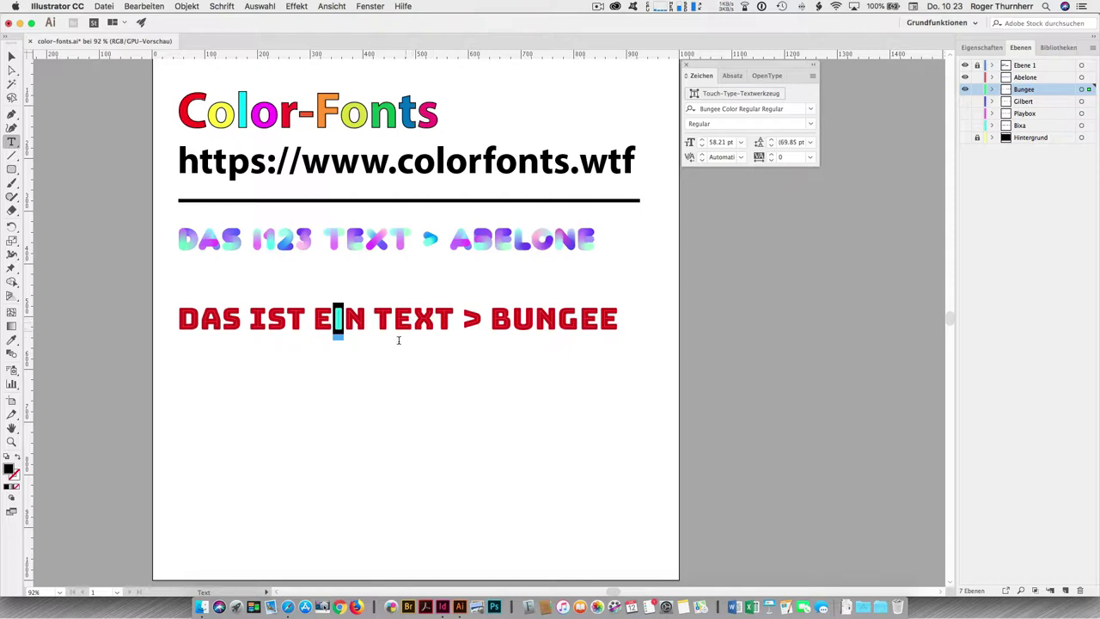
# Step: Examine the letters of "EIN" in the Bungee text up close, then fit the whole artboard in view
pyautogui.click(11, 442)
pyautogui.moveTo(346, 306); pyautogui.dragTo(636, 459)
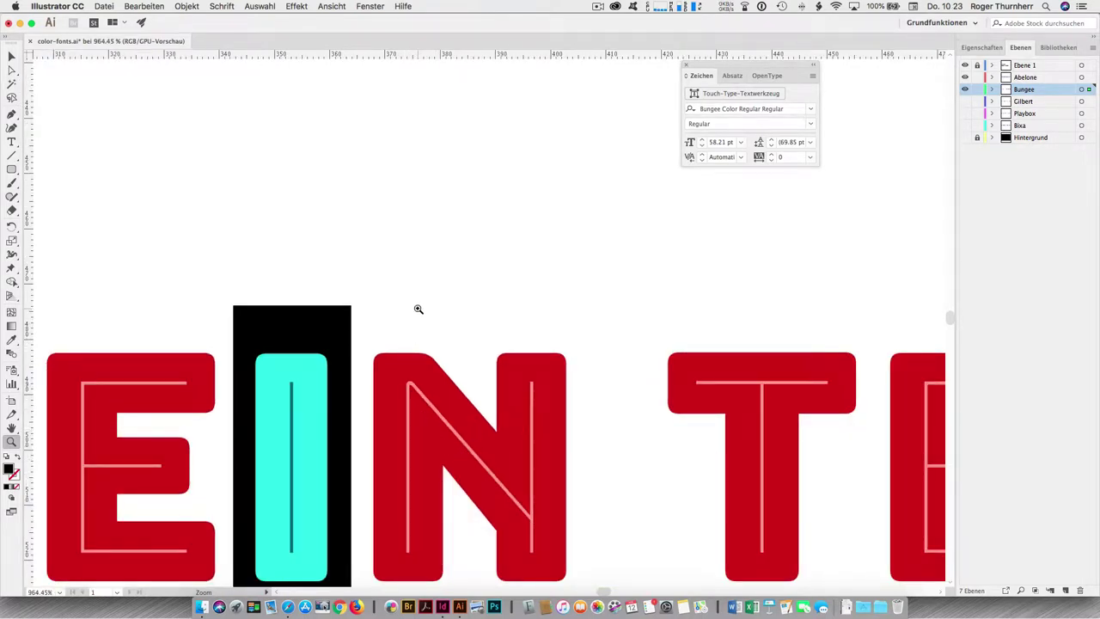
pyautogui.press('super+0')
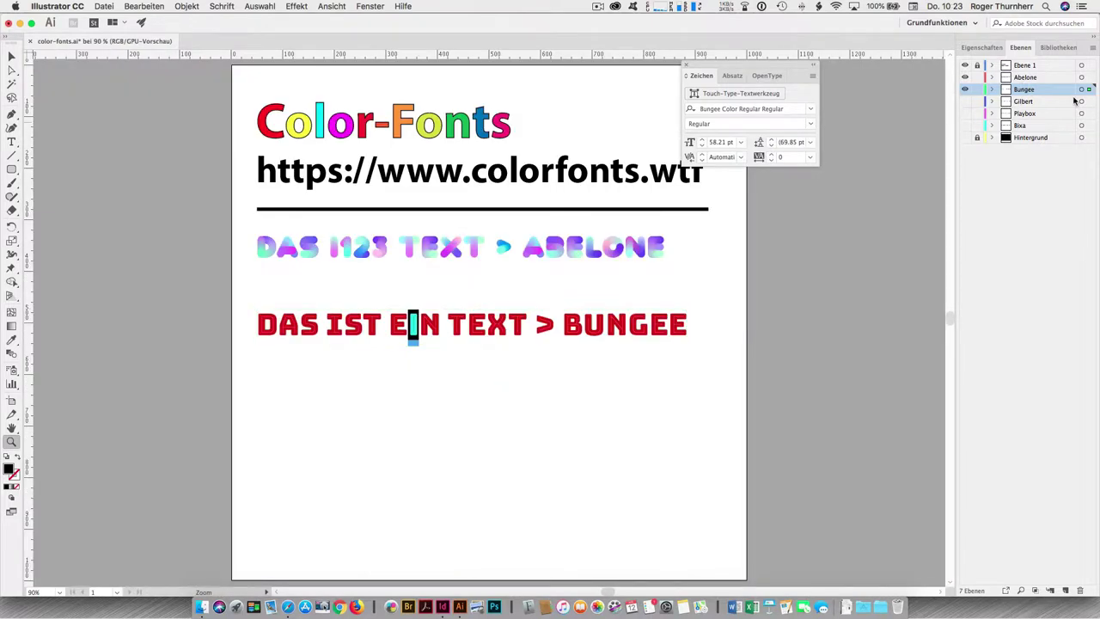
# Step: Make the Gilbert, Playbox and Bixa layers visible
pyautogui.click(966, 102)
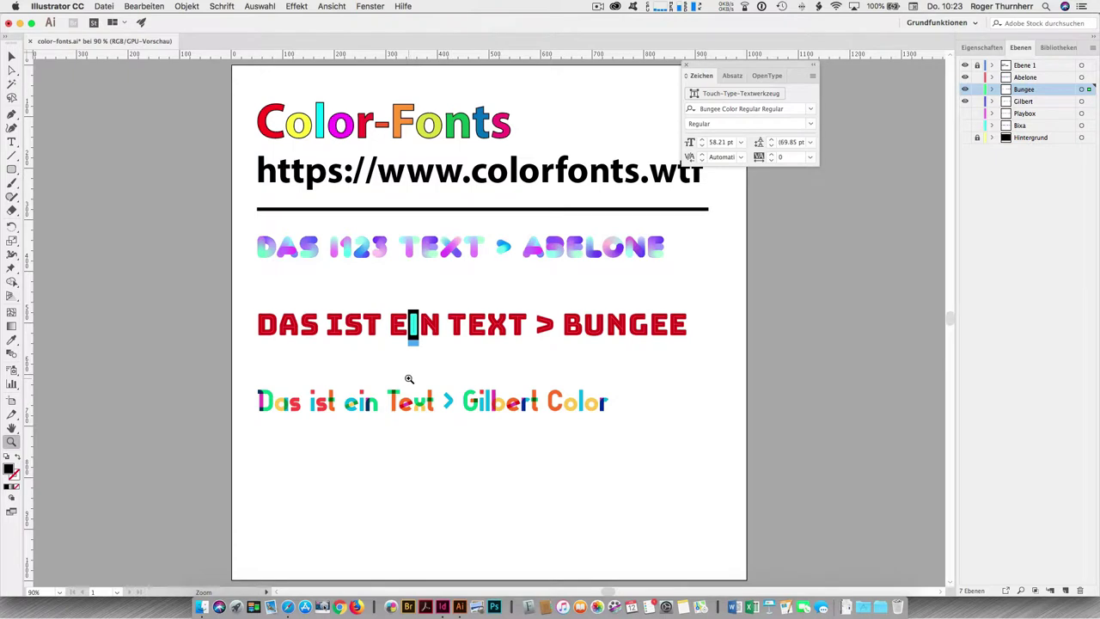
pyautogui.click(966, 114)
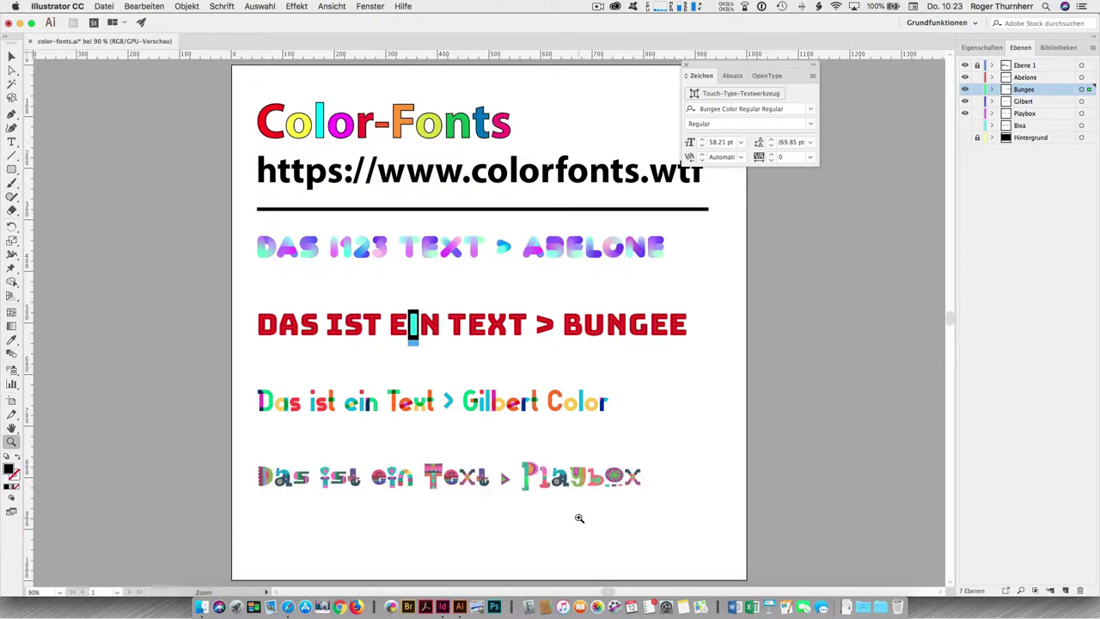
pyautogui.click(965, 125)
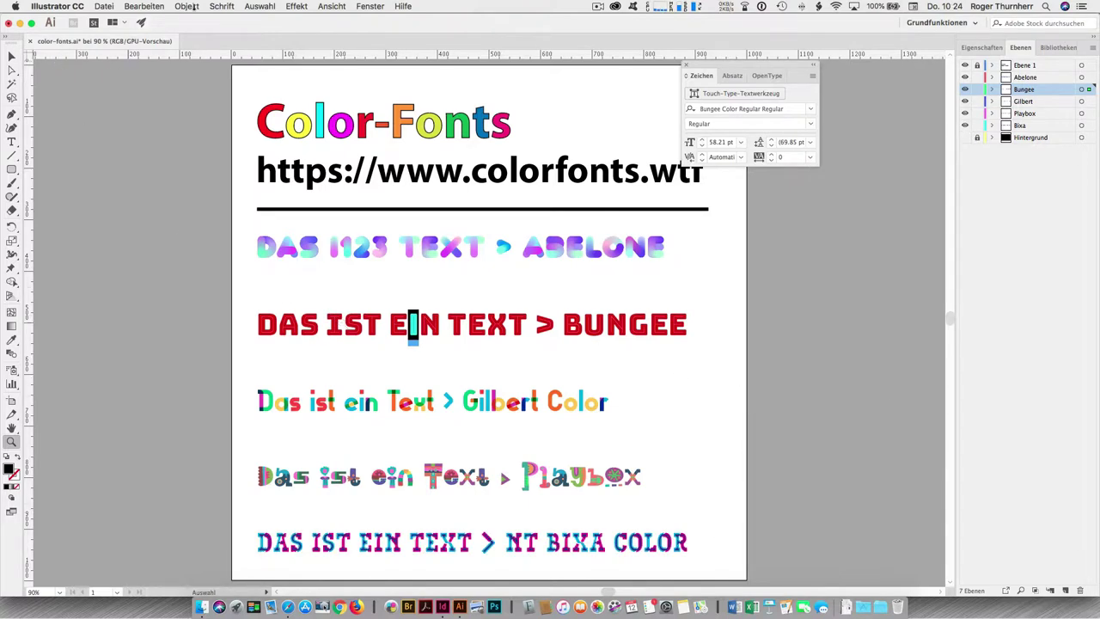
# Step: Display the Bungee font's glyph overview with smaller previews and move it aside to uncover the start of the sample texts
pyautogui.click(222, 6)
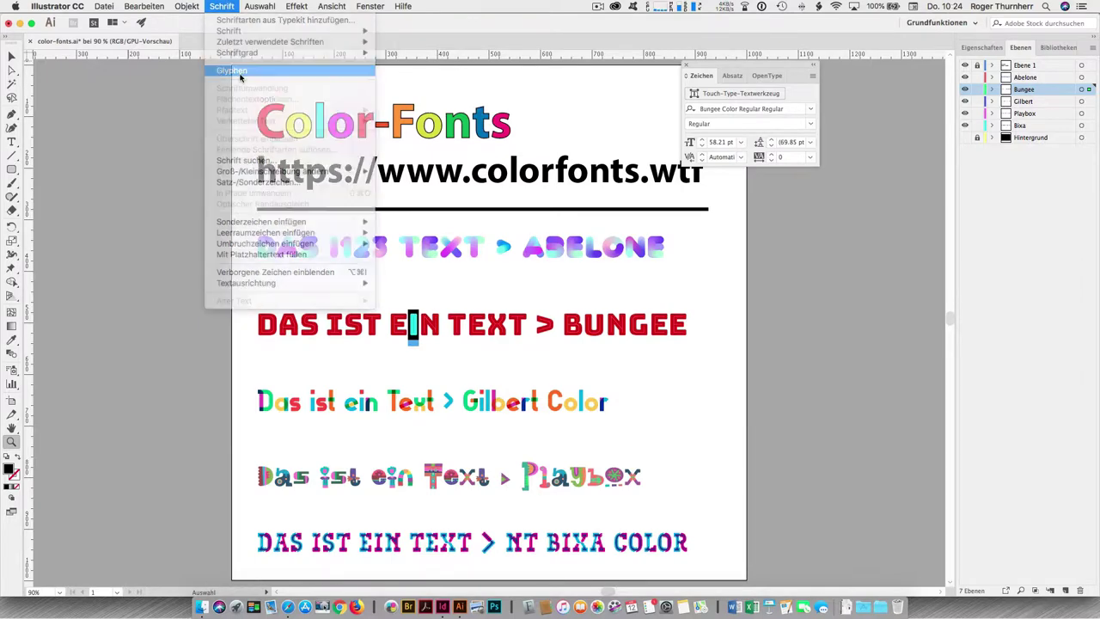
pyautogui.click(240, 74)
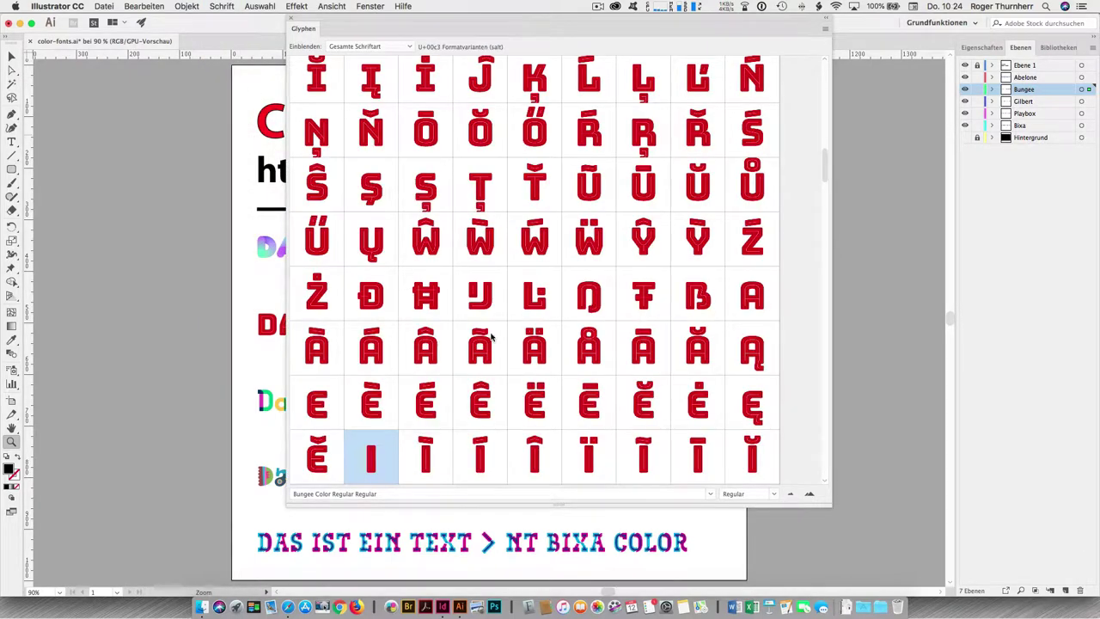
pyautogui.click(792, 495)
pyautogui.click(791, 495)
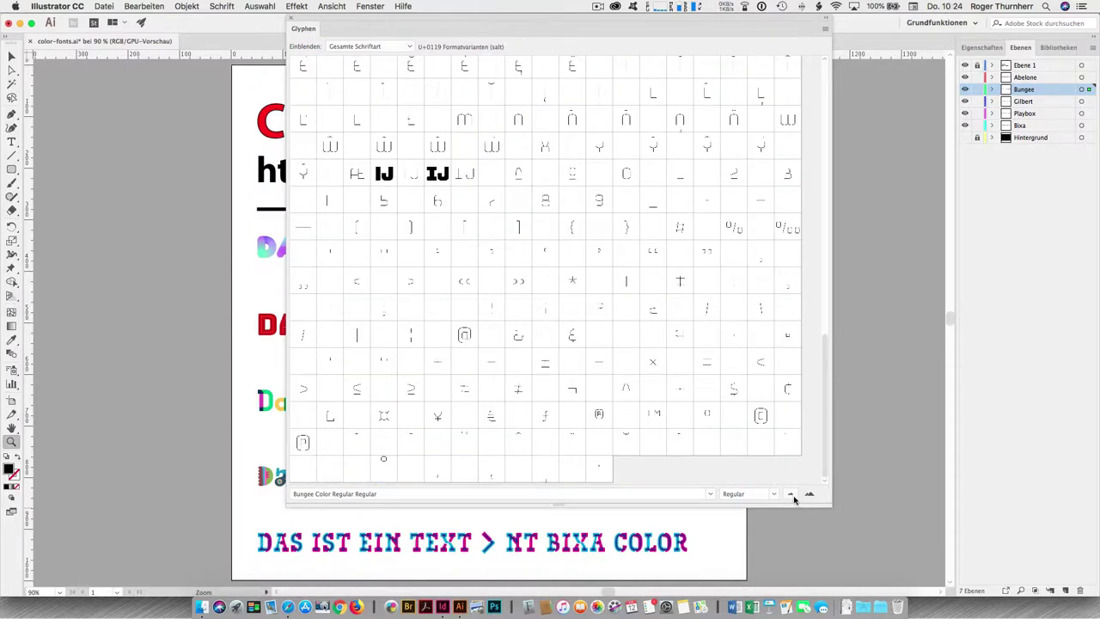
pyautogui.click(789, 493)
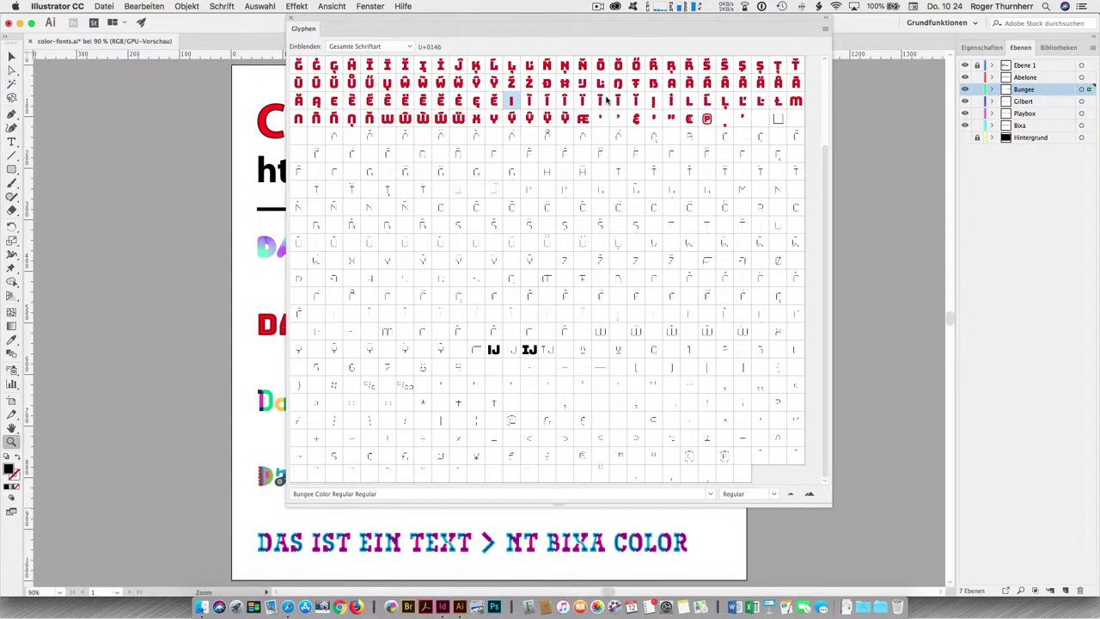
pyautogui.moveTo(551, 29); pyautogui.dragTo(808, 51)
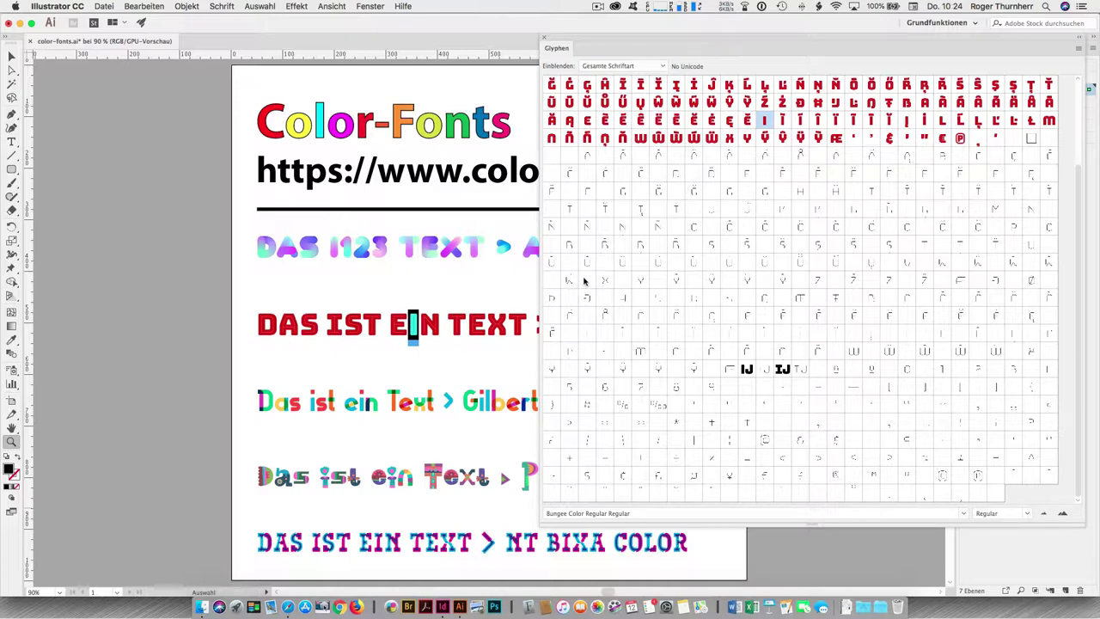
# Step: Show the Abelone font's glyphs by selecting the 2 in its sample text, and enlarge the glyph previews
pyautogui.click(12, 142)
pyautogui.moveTo(352, 247); pyautogui.dragTo(370, 246)
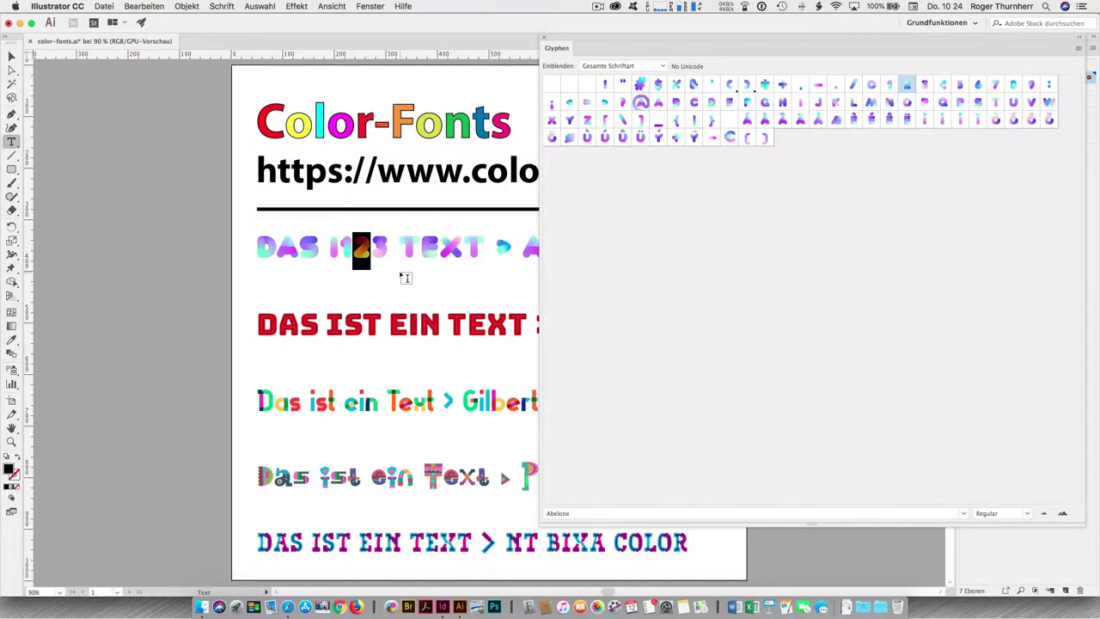
pyautogui.click(1063, 514)
pyautogui.click(1063, 513)
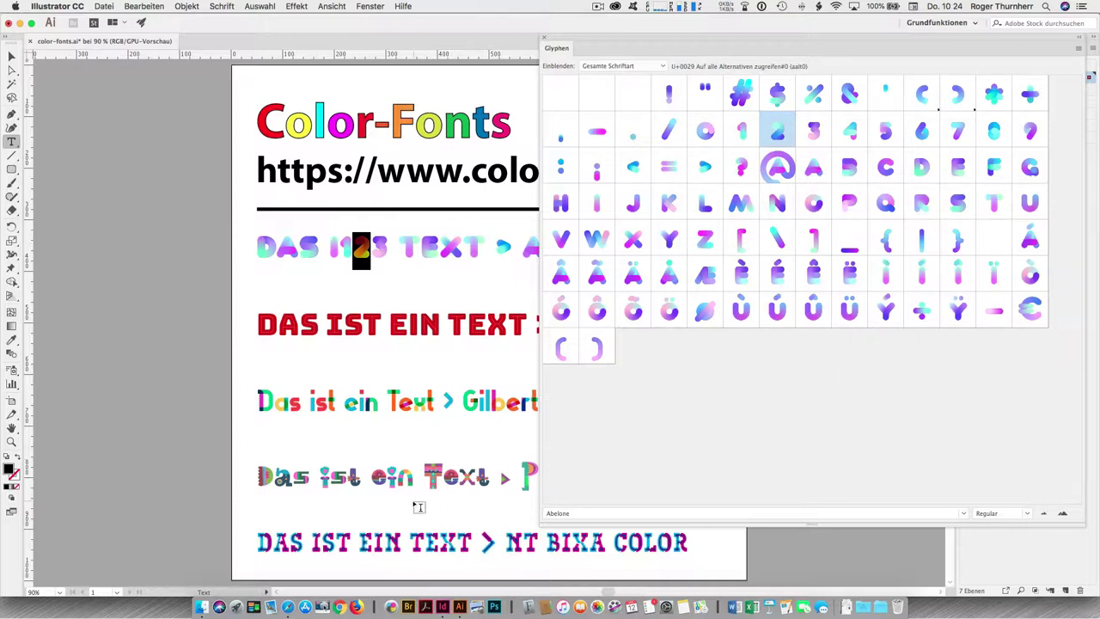
# Step: Examine the glyph sets of Playbox, NT Bixa Color and Gilbert Color by selecting one letter in each sample text
pyautogui.moveTo(379, 476); pyautogui.dragTo(391, 476)
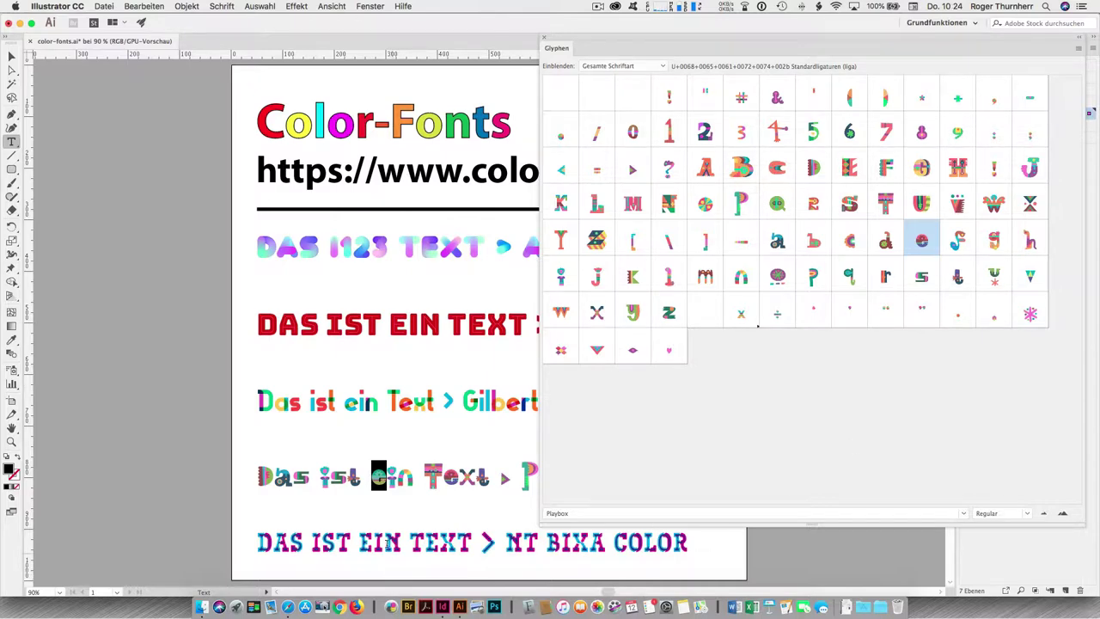
pyautogui.moveTo(371, 543); pyautogui.dragTo(384, 543)
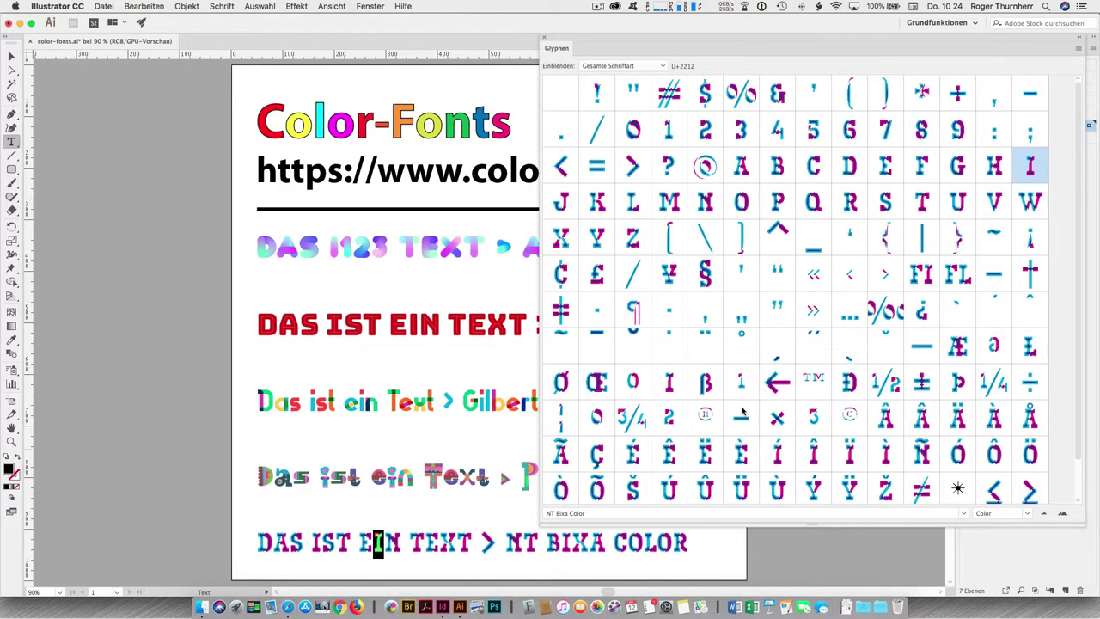
pyautogui.click(1042, 514)
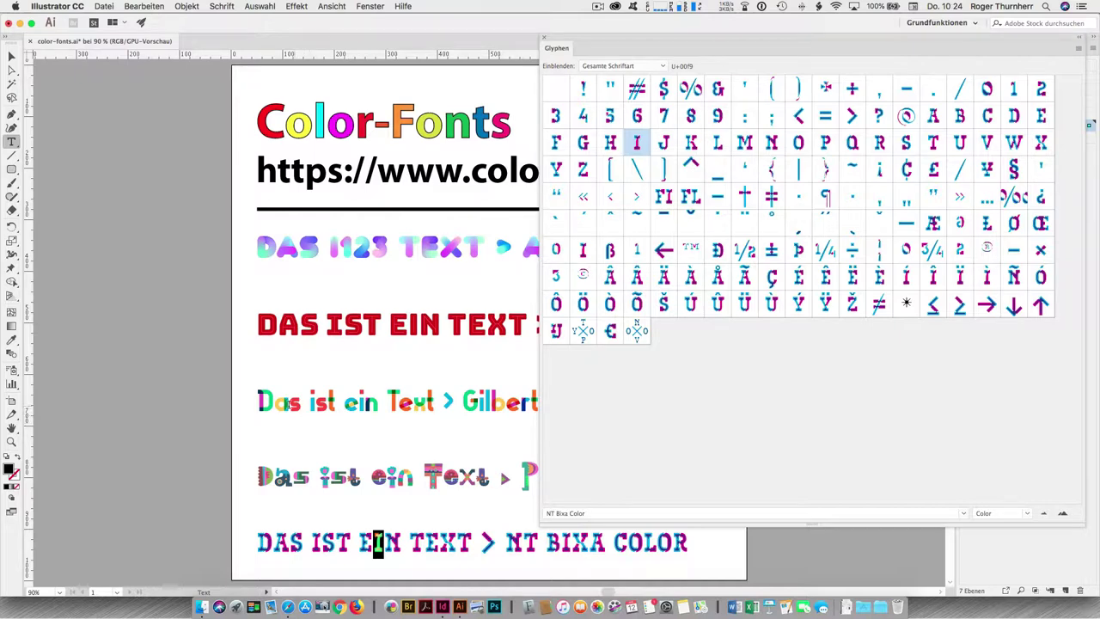
pyautogui.moveTo(291, 402); pyautogui.dragTo(275, 402)
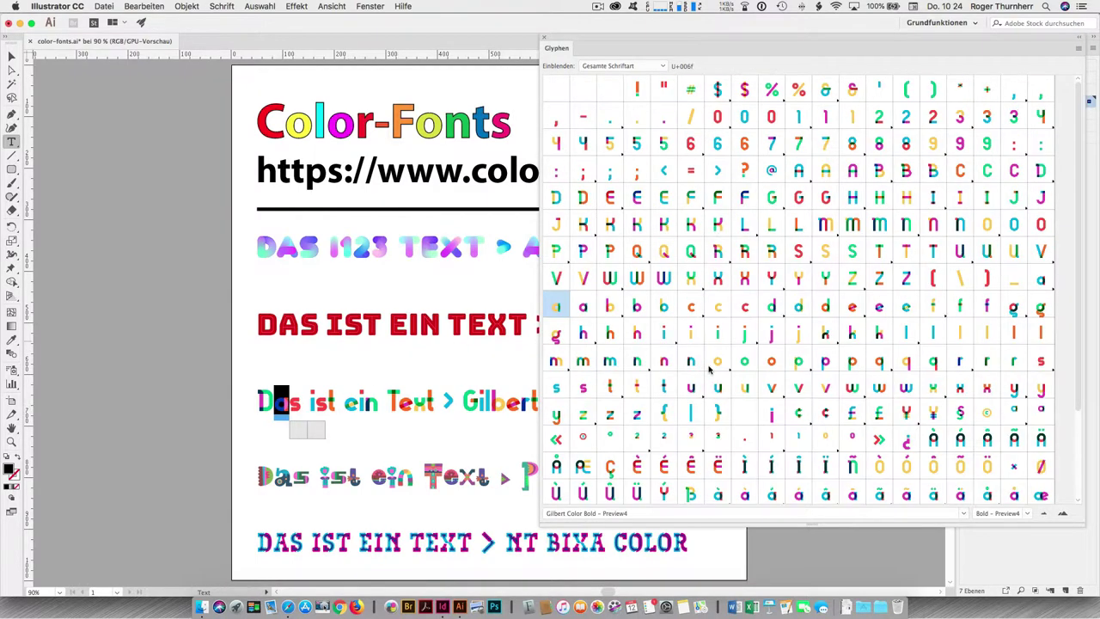
# Step: Swap the "a" of "Das" in the Gilbert Color sample text for alternate glyphs suggested beside the selected letter, and deselect the text
pyautogui.click(295, 433)
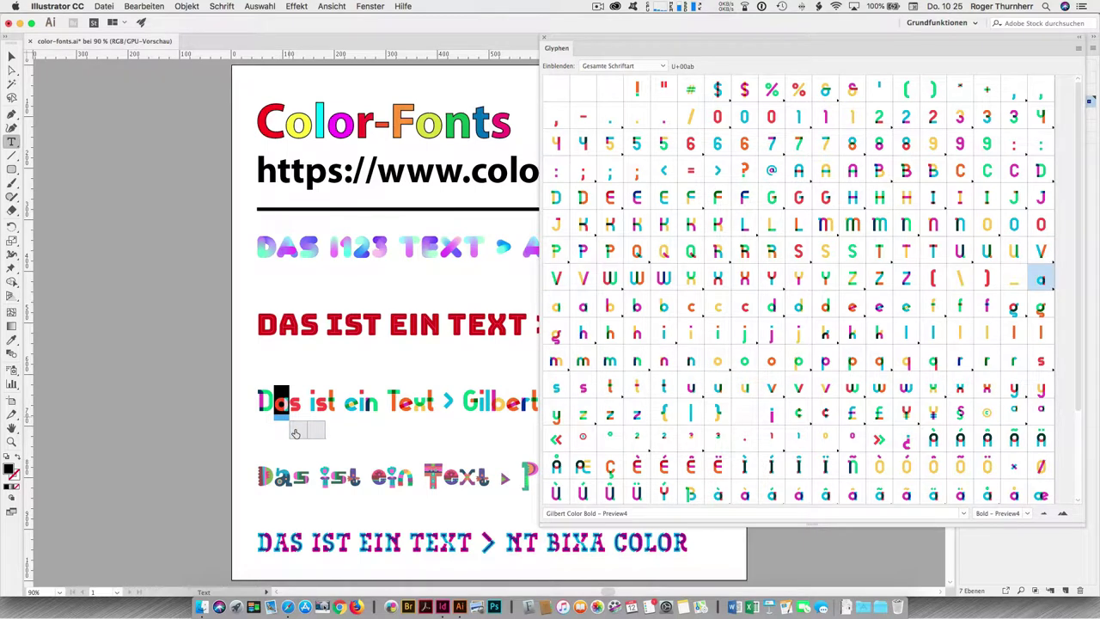
pyautogui.click(352, 447)
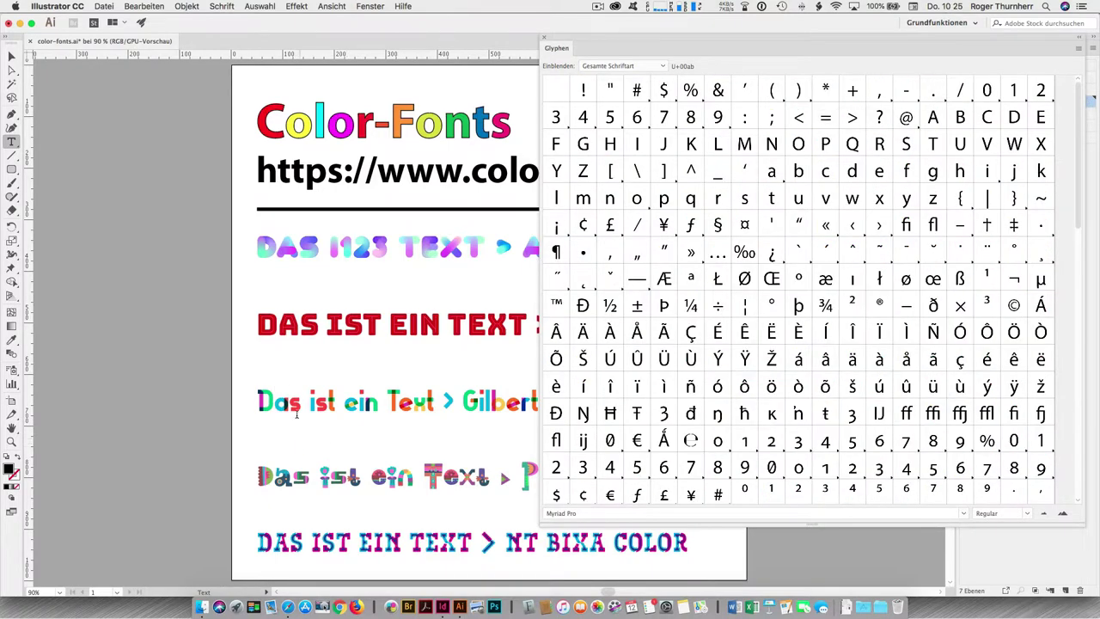
pyautogui.moveTo(288, 403); pyautogui.dragTo(275, 403)
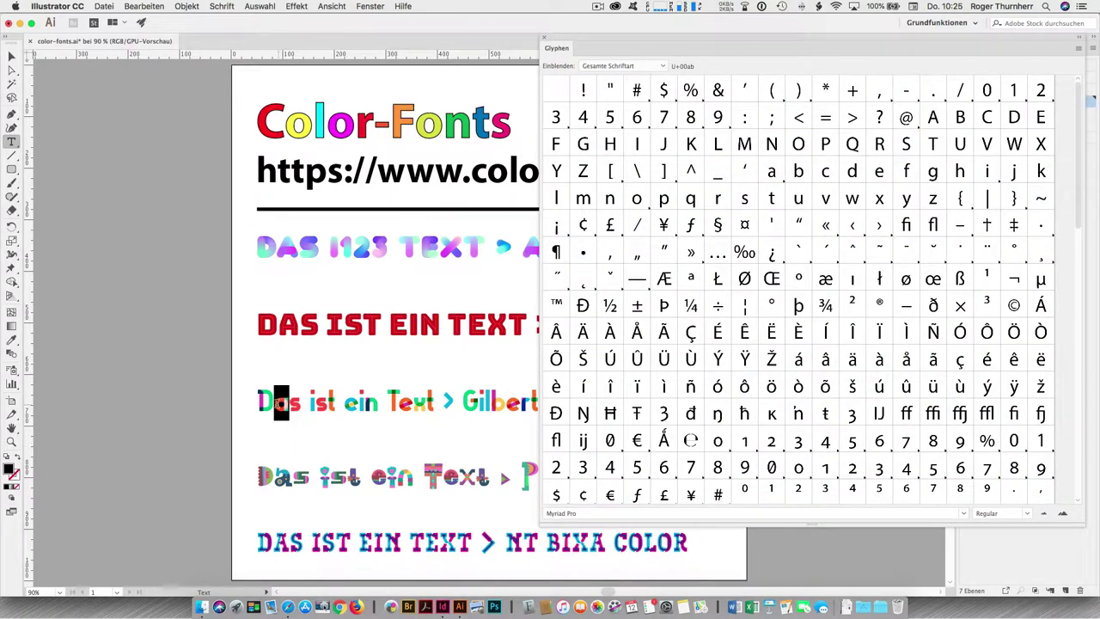
pyautogui.click(344, 443)
pyautogui.moveTo(288, 403); pyautogui.dragTo(274, 404)
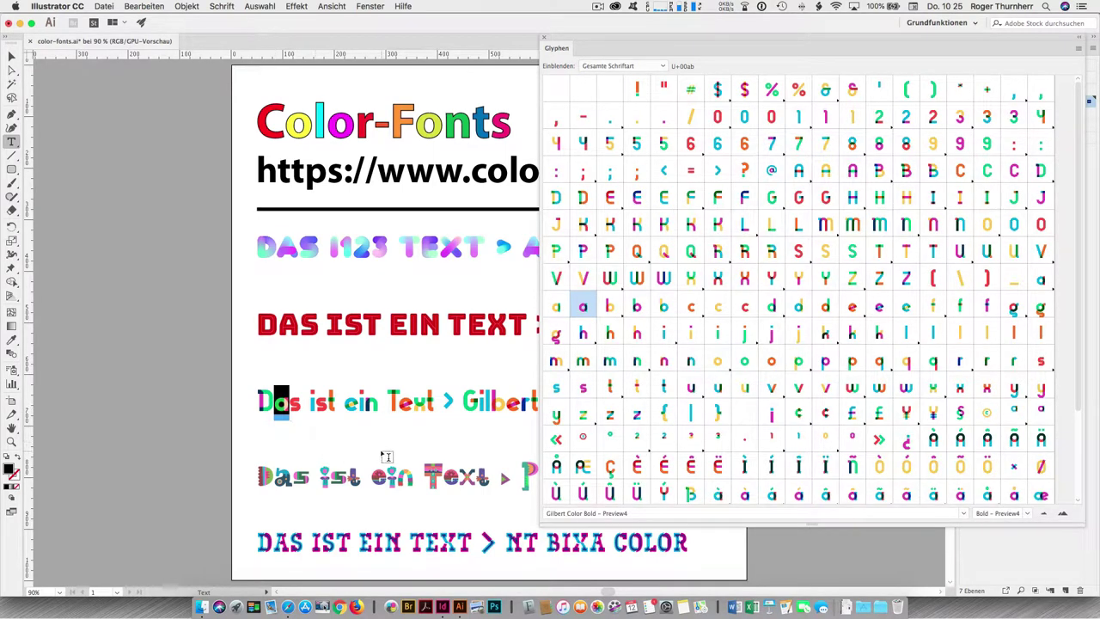
pyautogui.press('Escape')
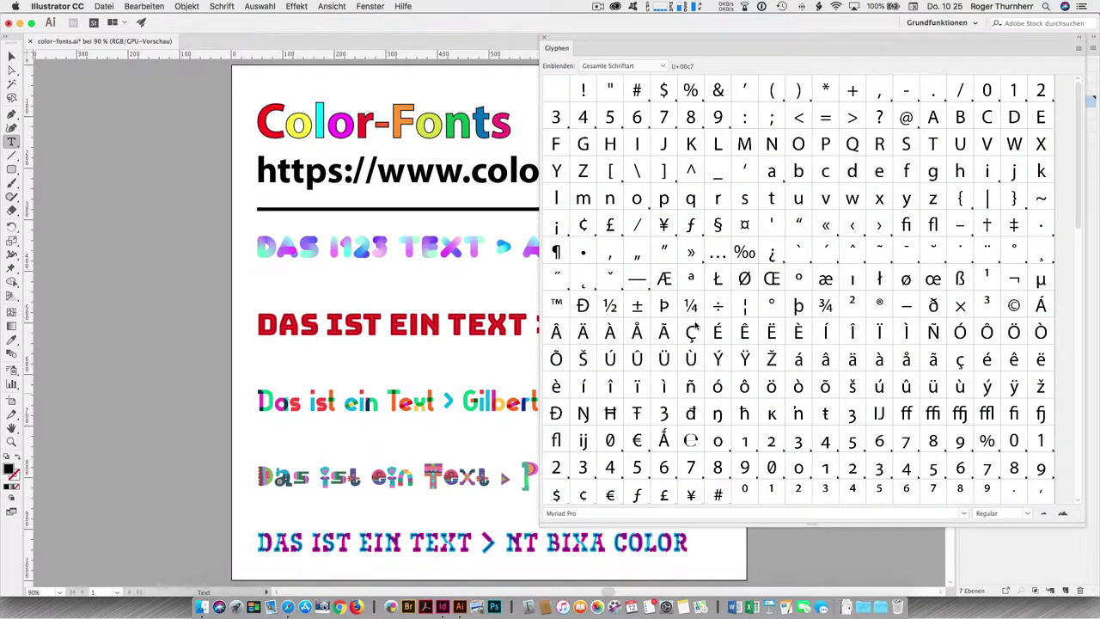
# Step: Reselect the "a" in the Gilbert Color sample text, view the lowercase a's alternates in the glyph overview, and deselect the text
pyautogui.hotkey('shift', 'Right')
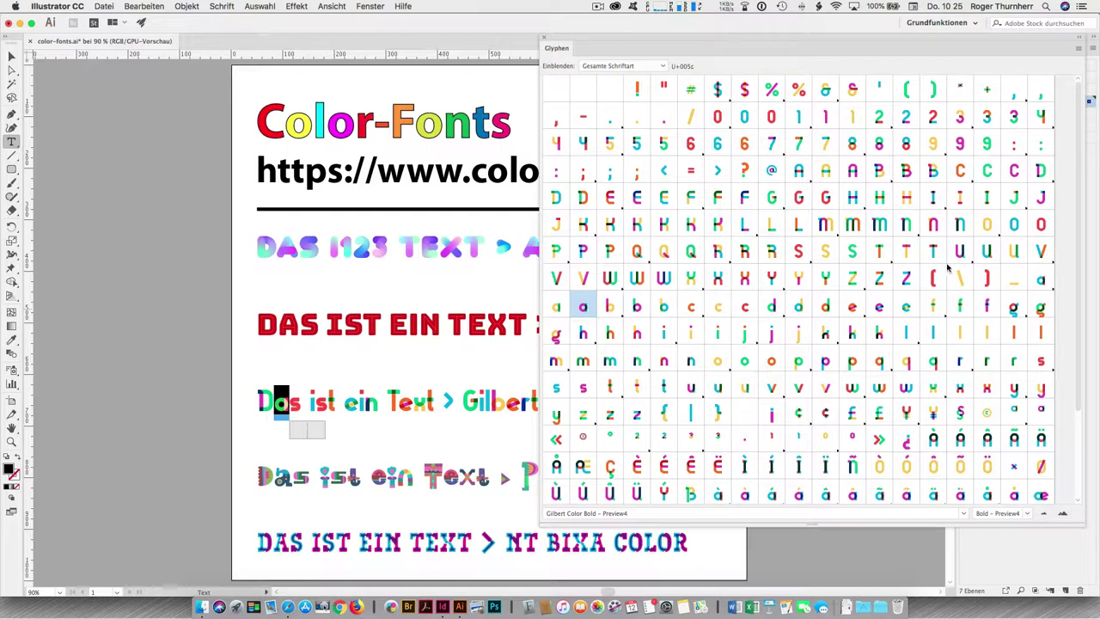
pyautogui.click(1042, 281)
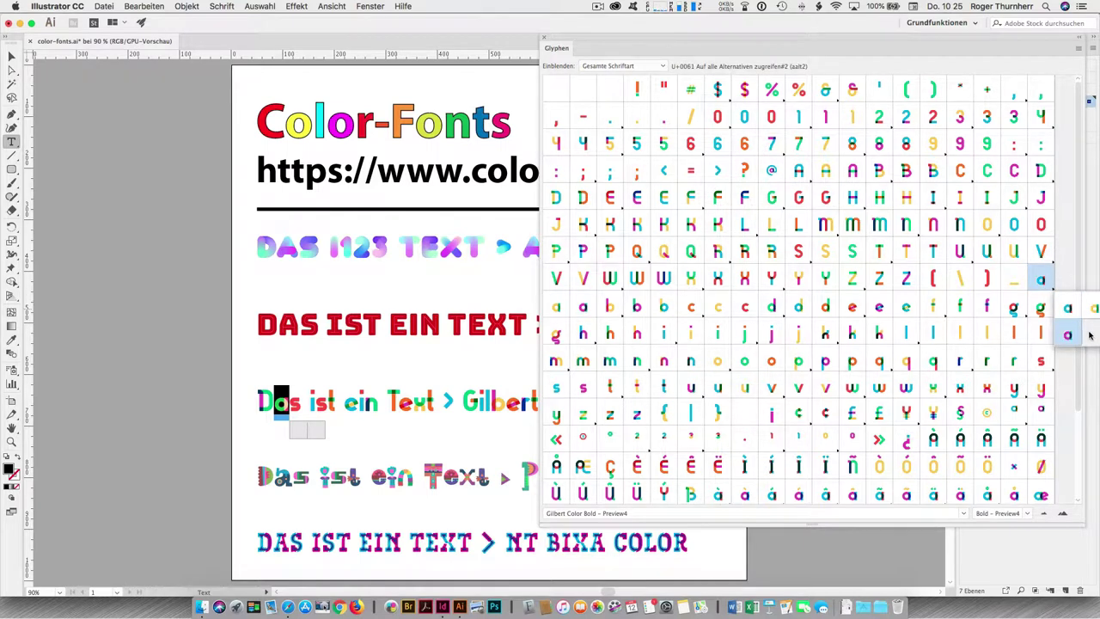
pyautogui.click(745, 336)
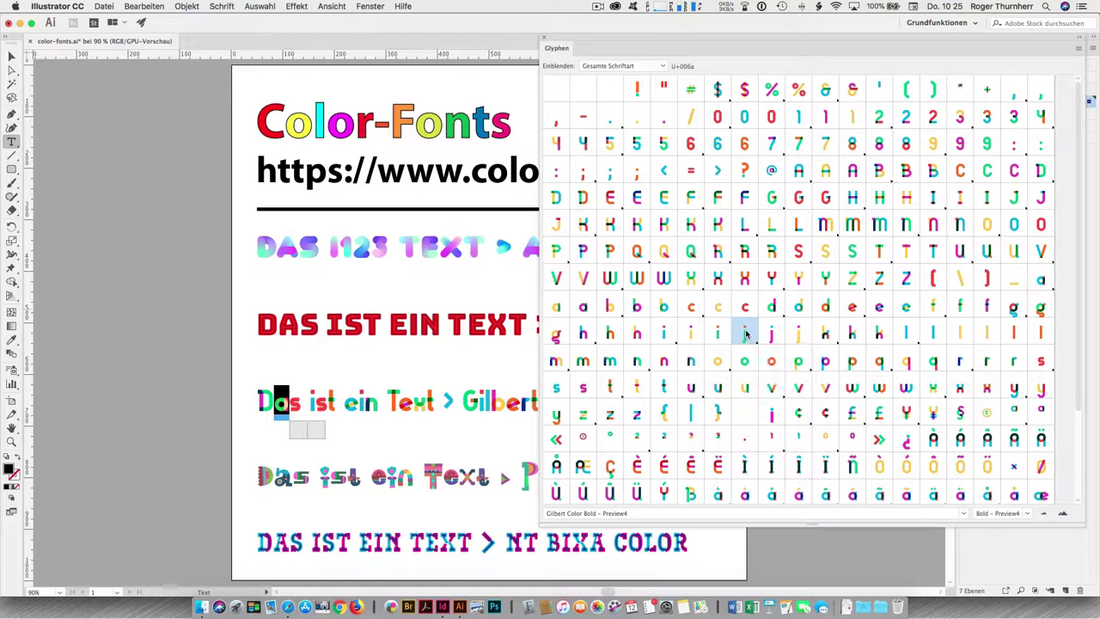
pyautogui.click(415, 364)
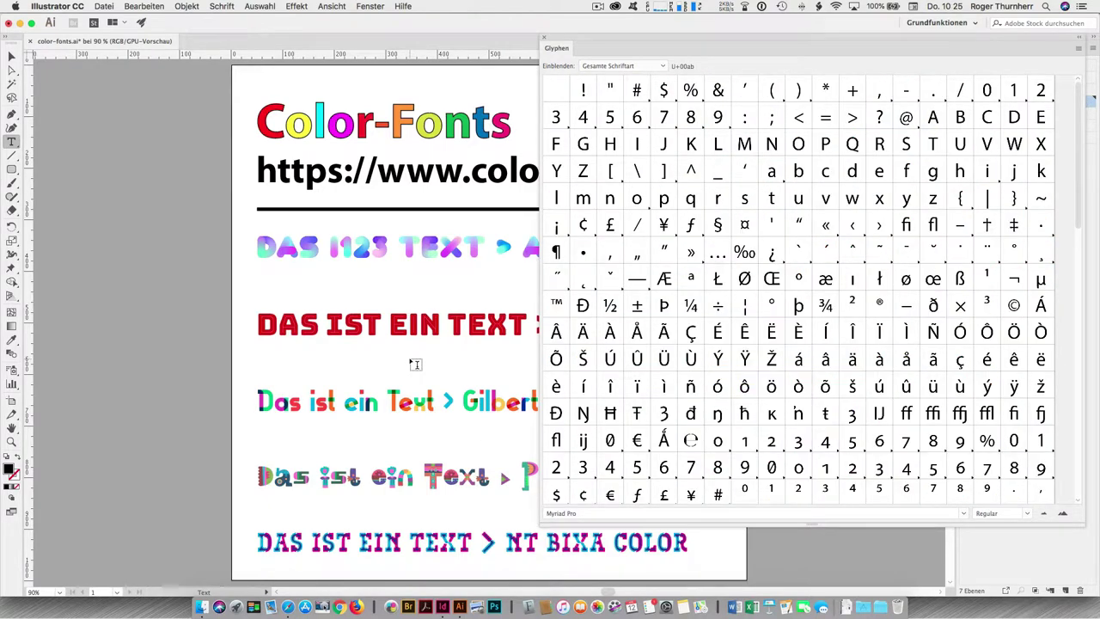
# Step: Close the glyph overview and set only the first T of "TEXT" in the Bungee sample text to the Abelone font
pyautogui.click(544, 38)
pyautogui.click(485, 333)
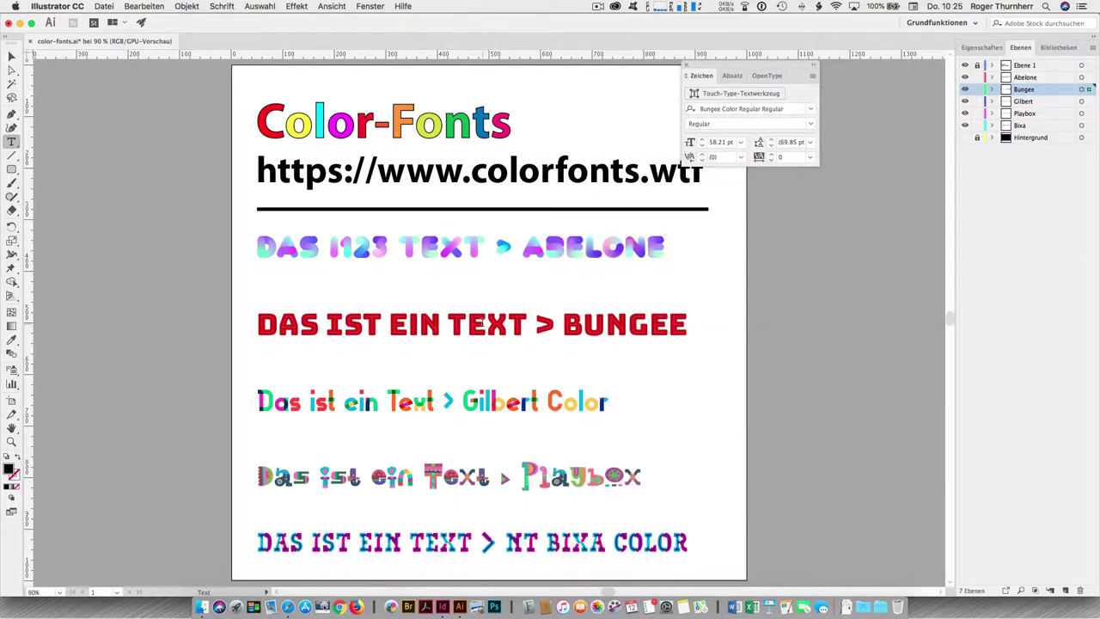
pyautogui.click(811, 109)
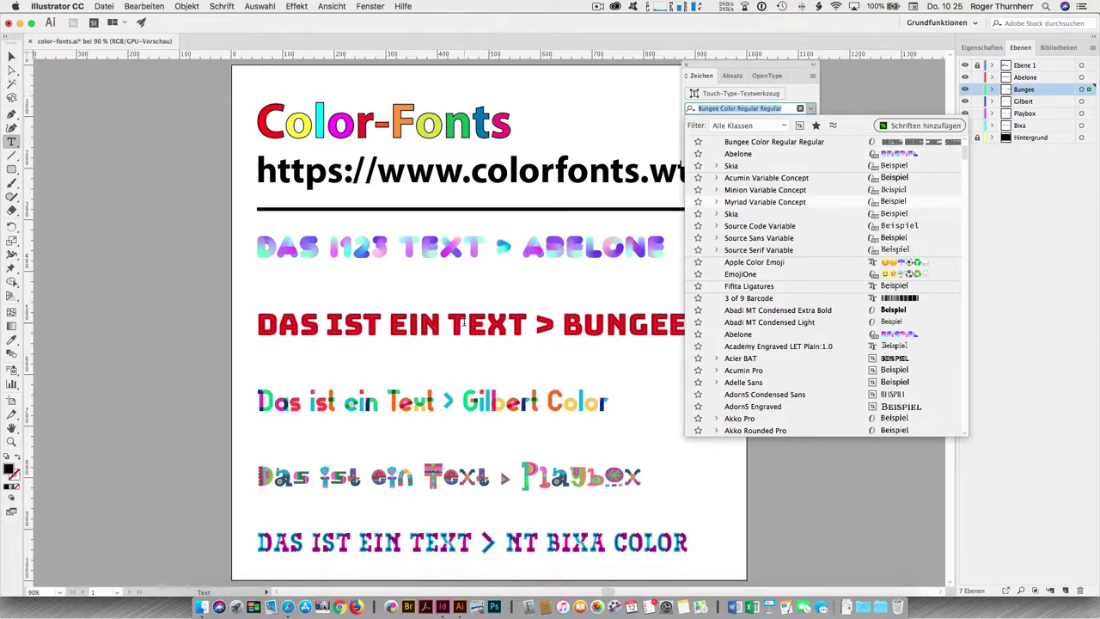
pyautogui.moveTo(465, 323); pyautogui.dragTo(447, 324)
pyautogui.click(810, 110)
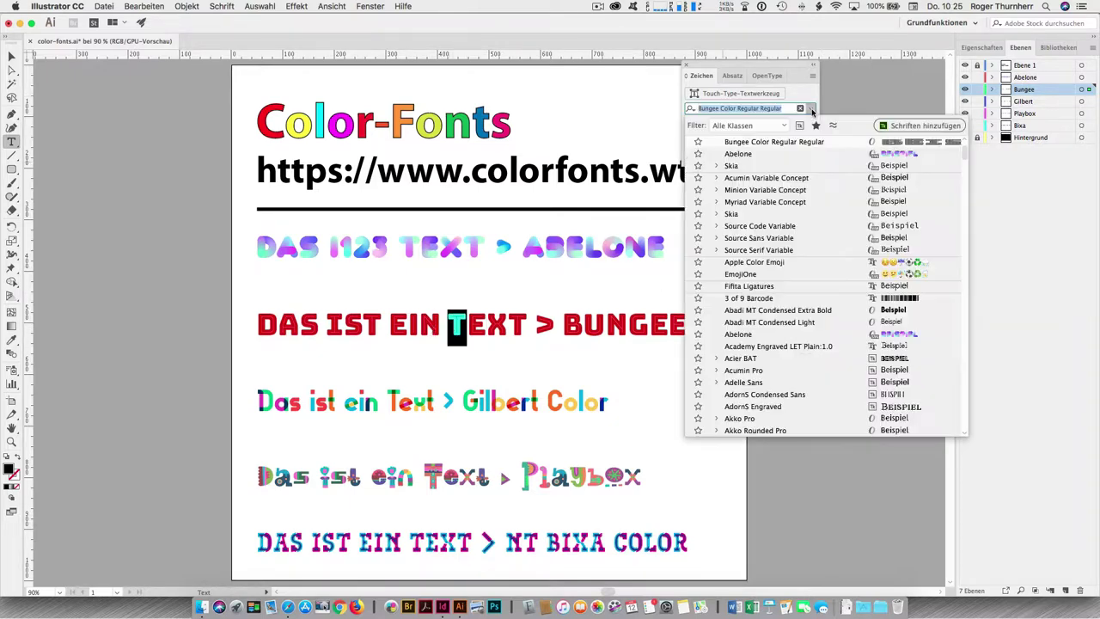
pyautogui.click(753, 153)
pyautogui.press('Escape')
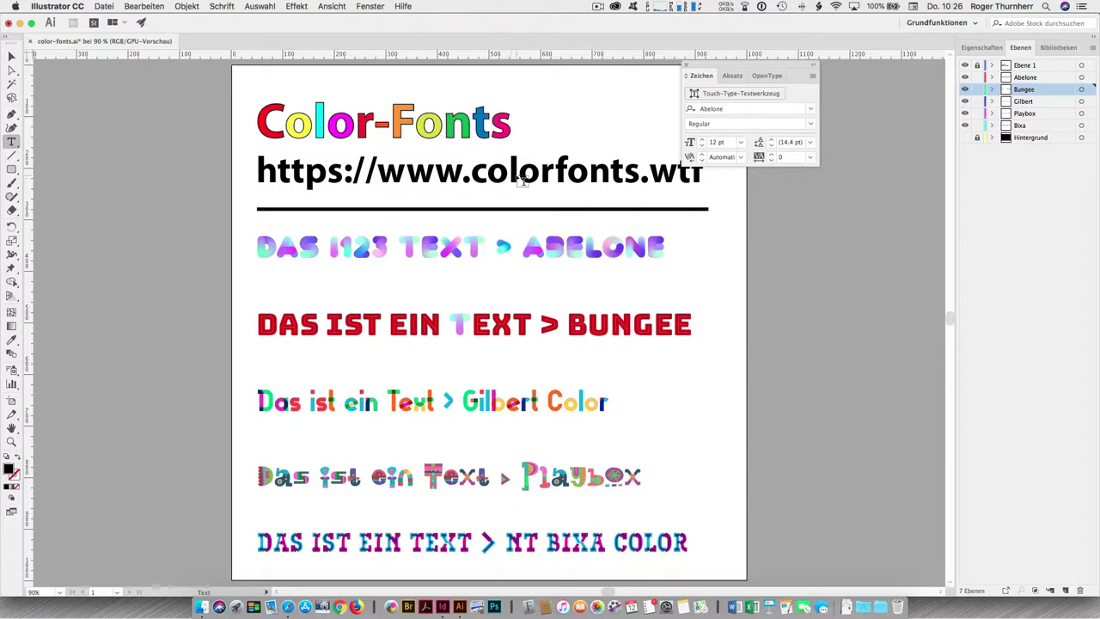
# Step: Switch to Safari, return to the colorfonts.wtf page, and examine its color font collection and the Fontself section on creating color fonts
pyautogui.press('super+Tab')
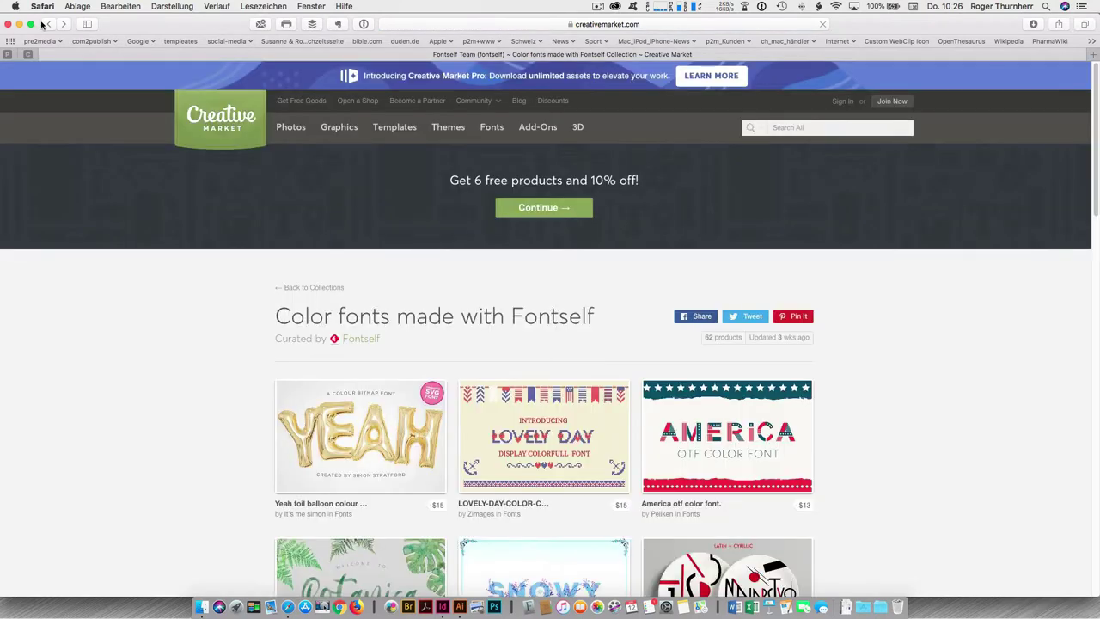
pyautogui.click(44, 24)
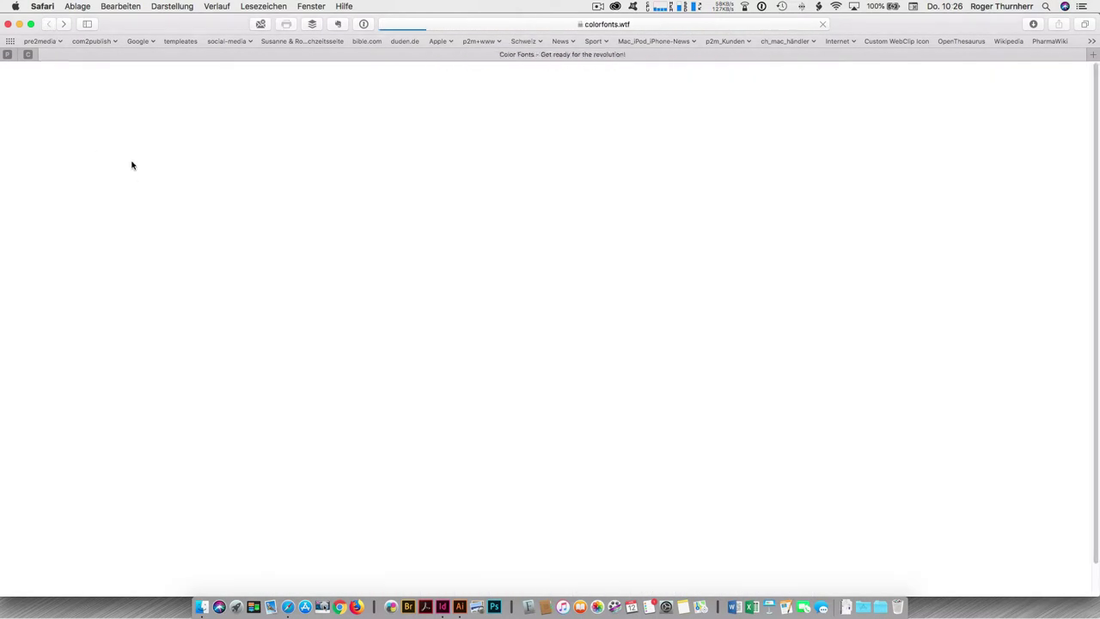
pyautogui.scroll(-15, 362, 394)
pyautogui.scroll(-15, 362, 395)
pyautogui.scroll(-15, 362, 398)
pyautogui.scroll(-10, 362, 398)
pyautogui.scroll(-5, 362, 398)
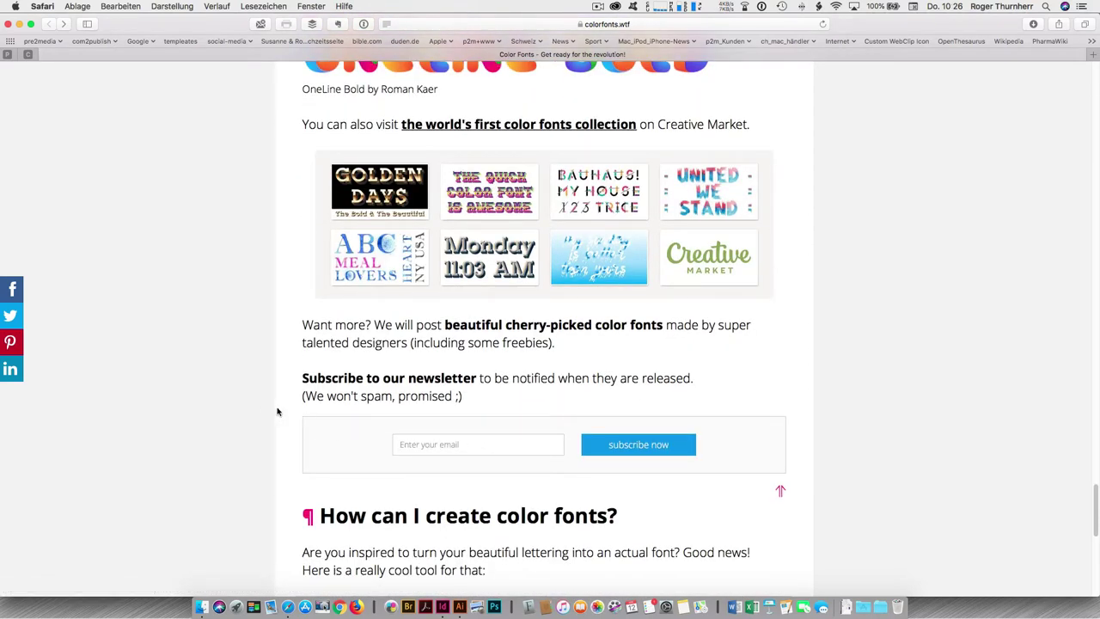
pyautogui.scroll(-2, 351, 420)
pyautogui.scroll(-8, 351, 419)
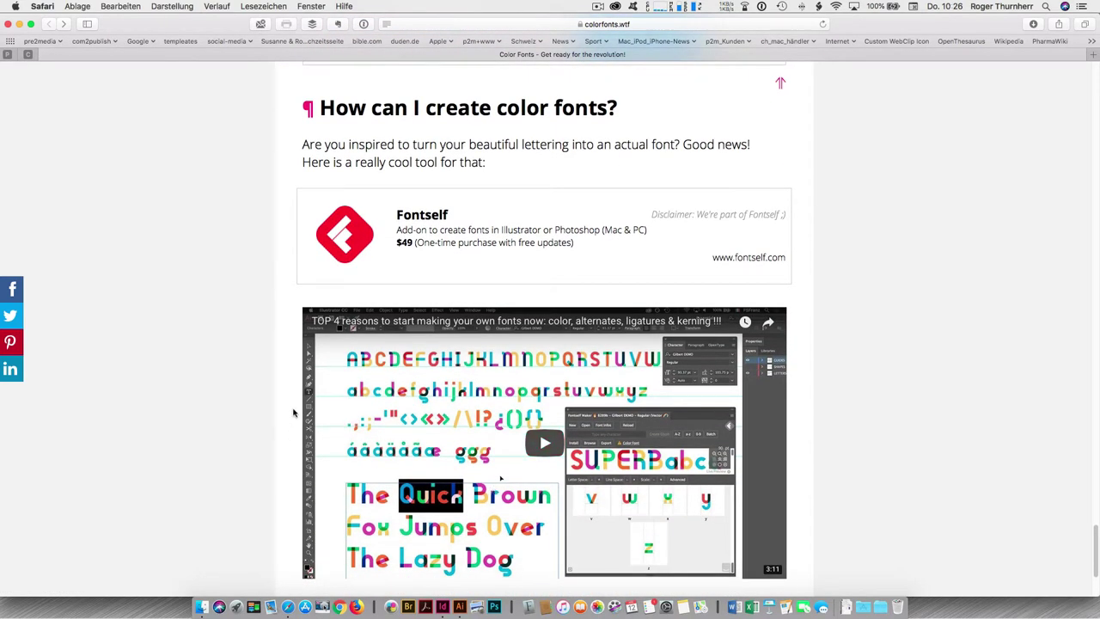
pyautogui.scroll(-2, 292, 411)
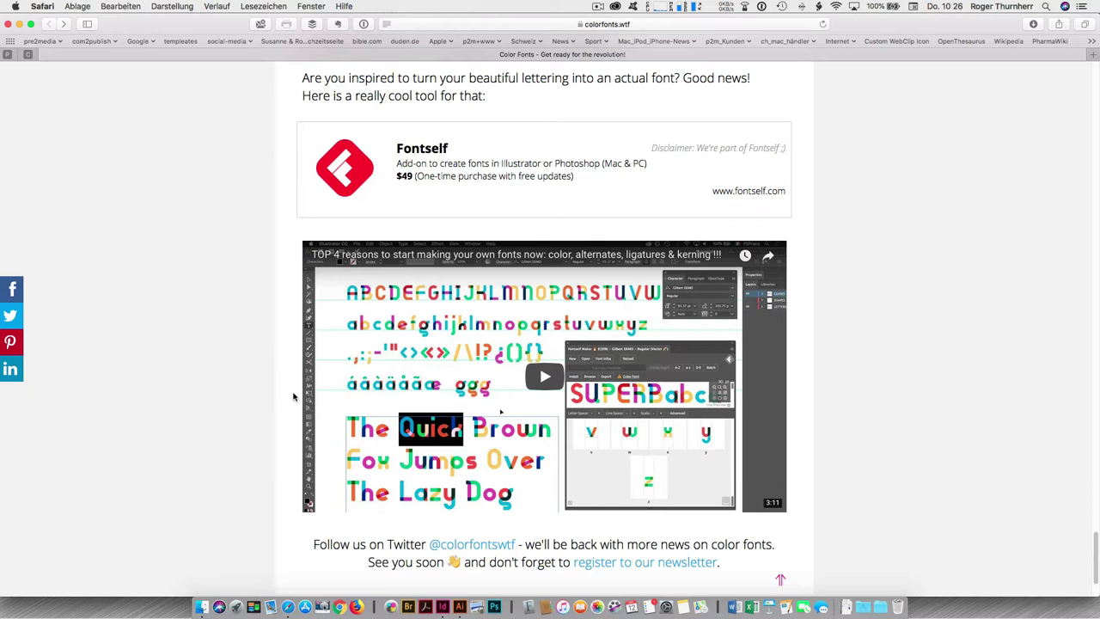
pyautogui.scroll(-1, 292, 397)
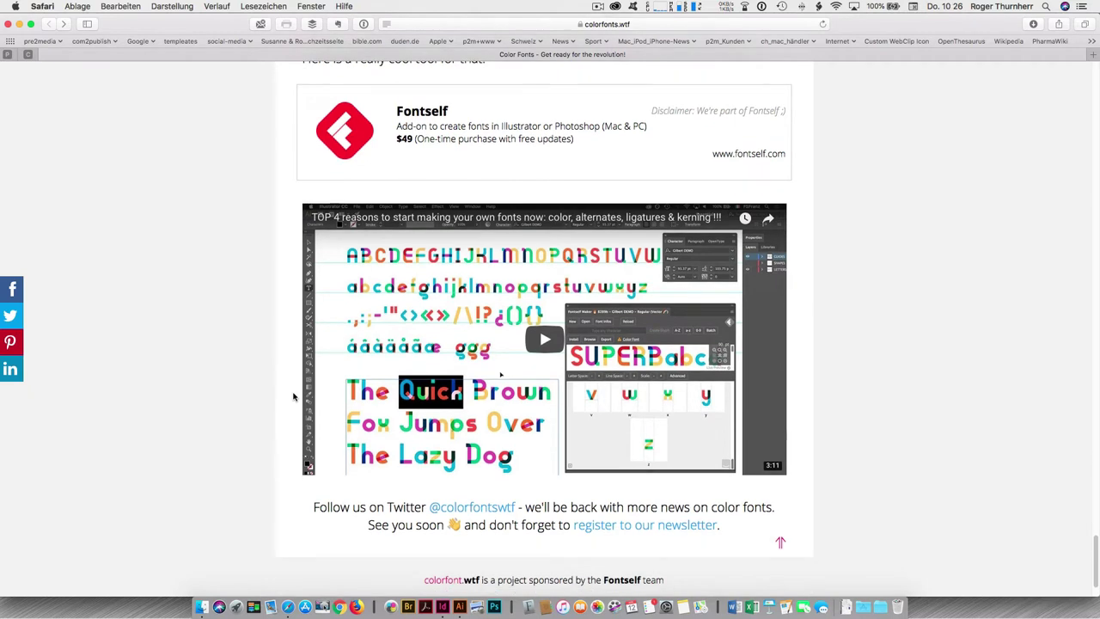